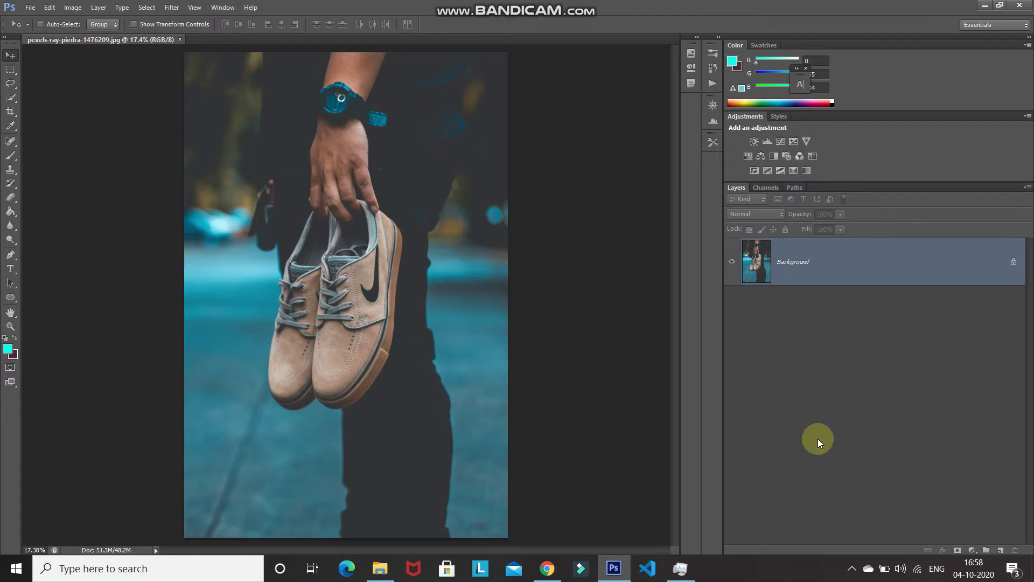
Add a Brightness/Contrast adjustment layer clipped to the Background photo, with brightness set to -80.
{"action": "left_click", "coordinate": [973, 551]}
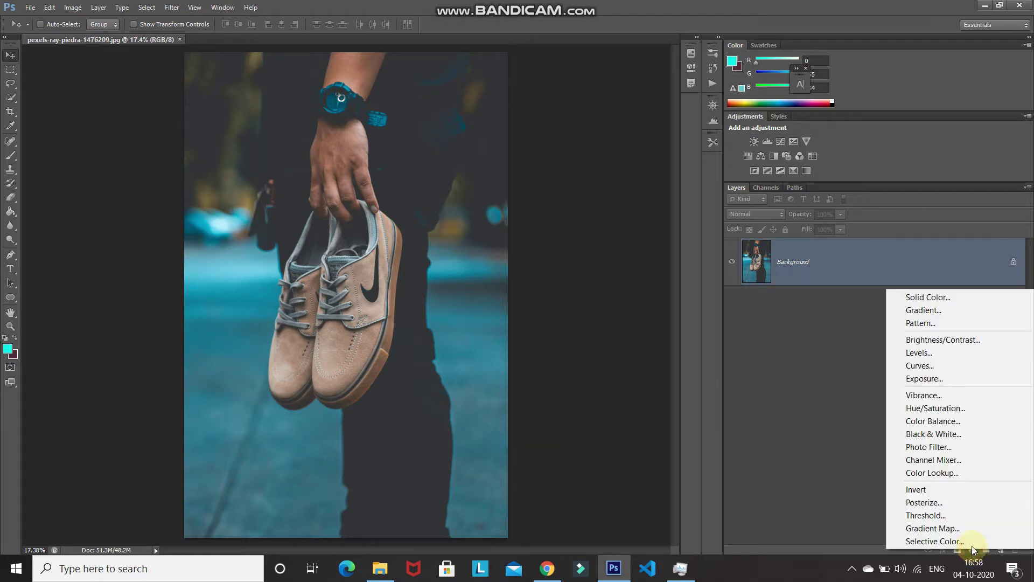
{"action": "left_click", "coordinate": [952, 340]}
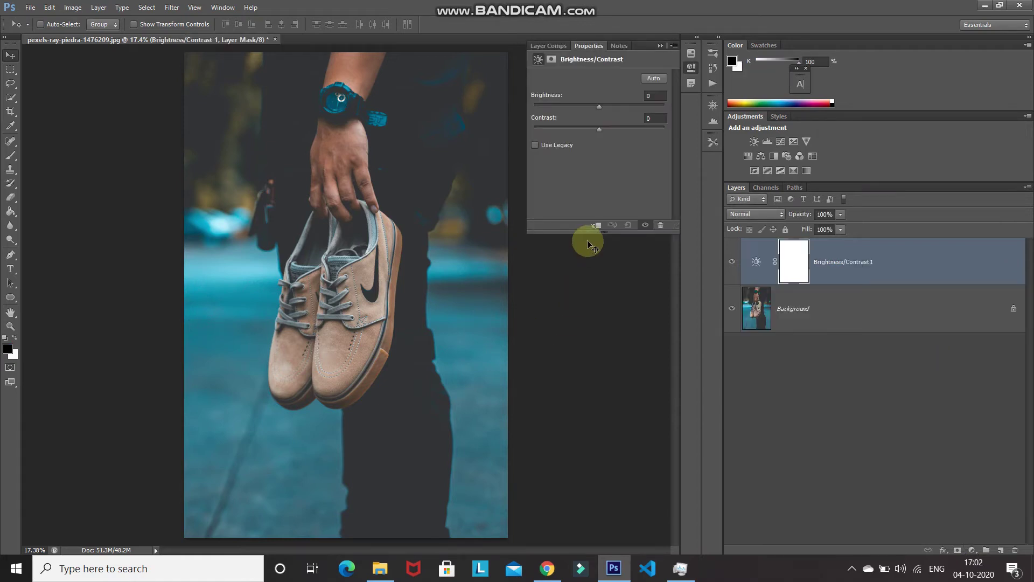
{"action": "left_click", "coordinate": [596, 226]}
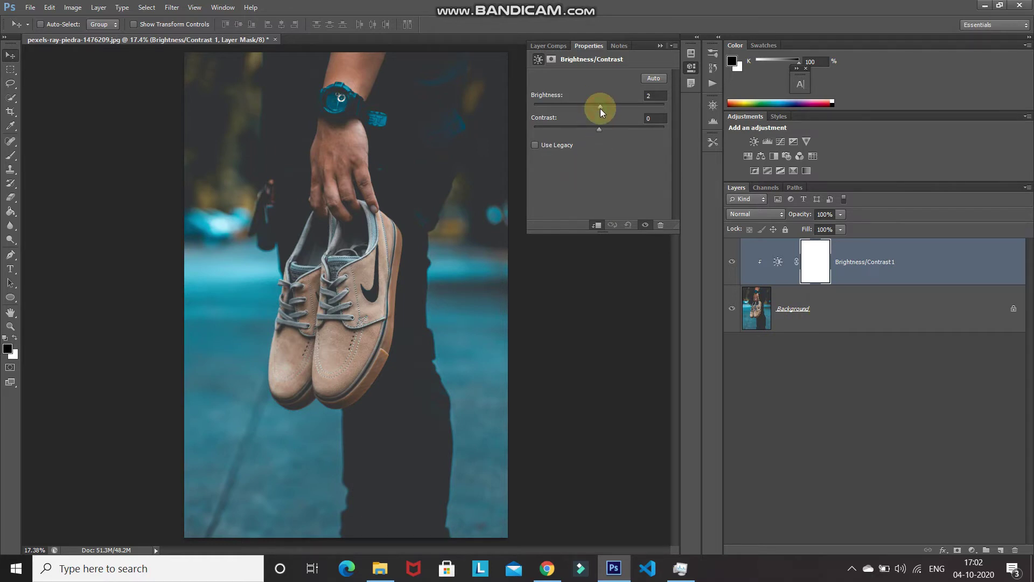
{"action": "left_click", "coordinate": [566, 109]}
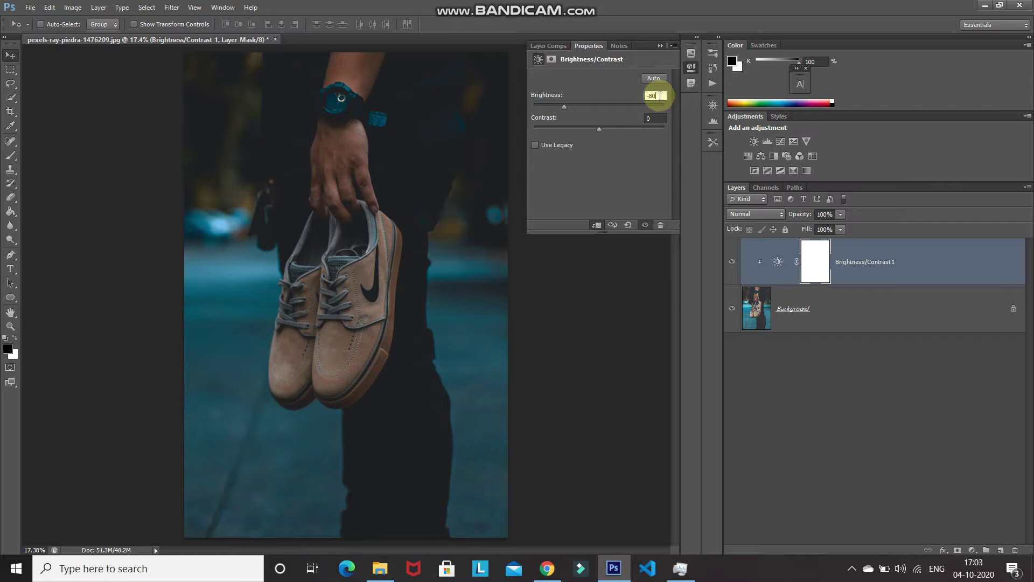
{"action": "left_click", "coordinate": [659, 46]}
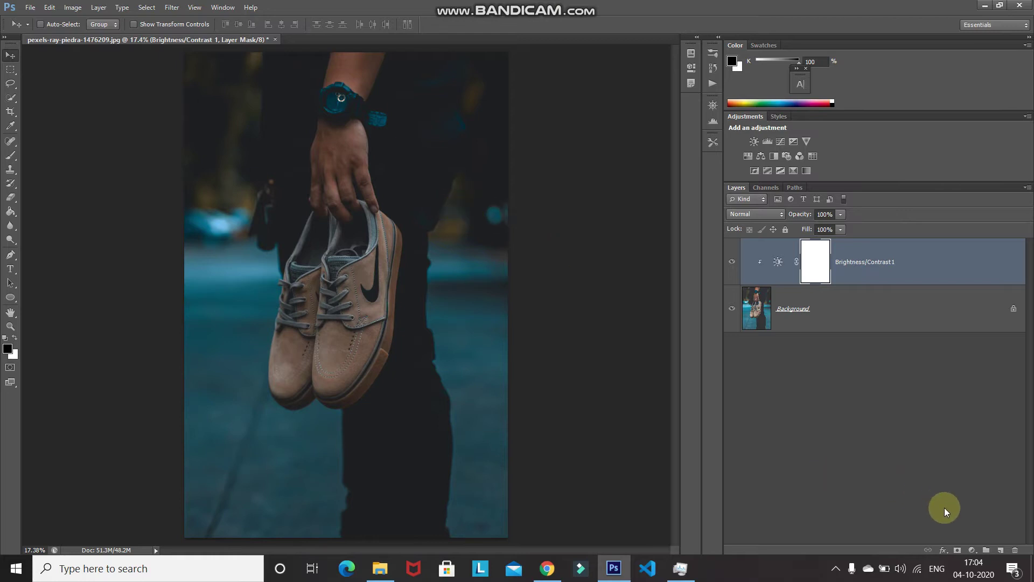
Add a Color Lookup adjustment layer clipped to the layers below, using the Moonlight.3DL 3D LUT.
{"action": "left_click", "coordinate": [973, 548]}
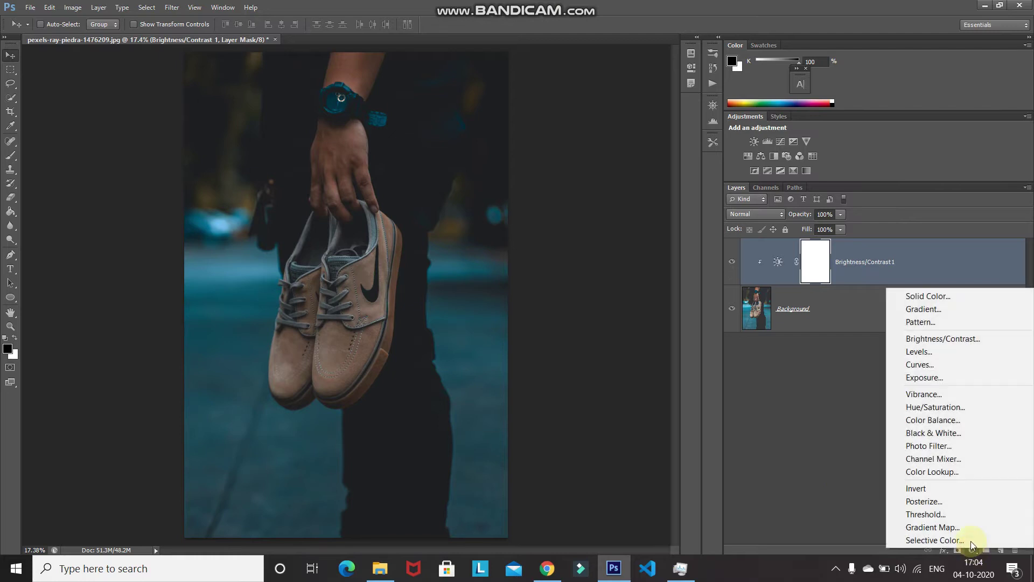
{"action": "left_click", "coordinate": [949, 471]}
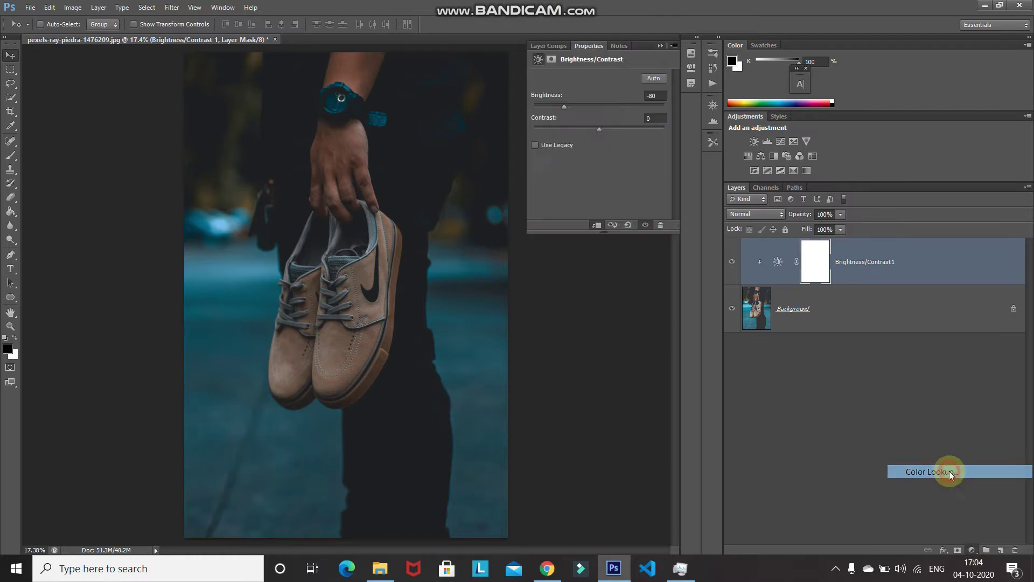
{"action": "left_click", "coordinate": [596, 226]}
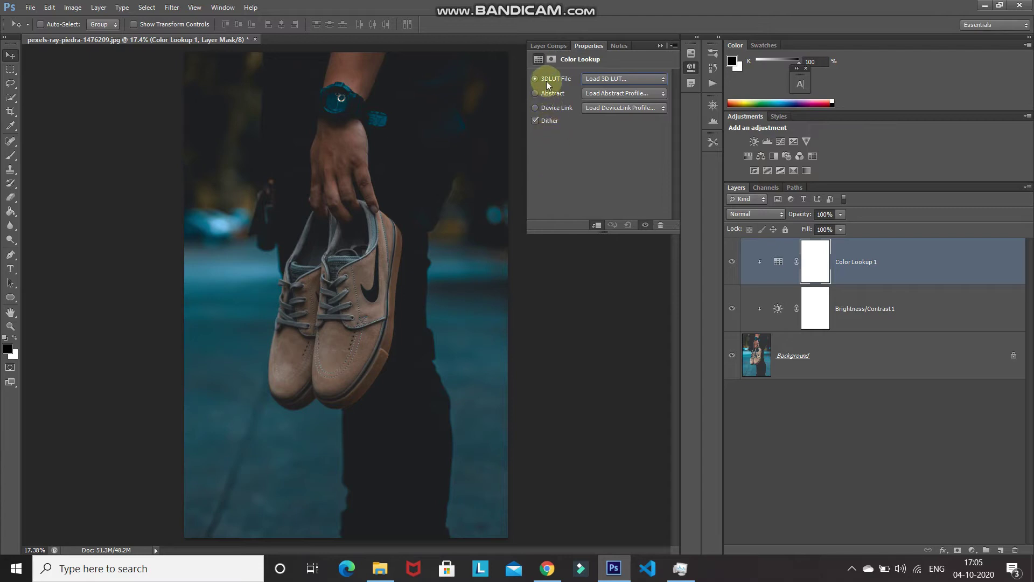
{"action": "left_click", "coordinate": [601, 80]}
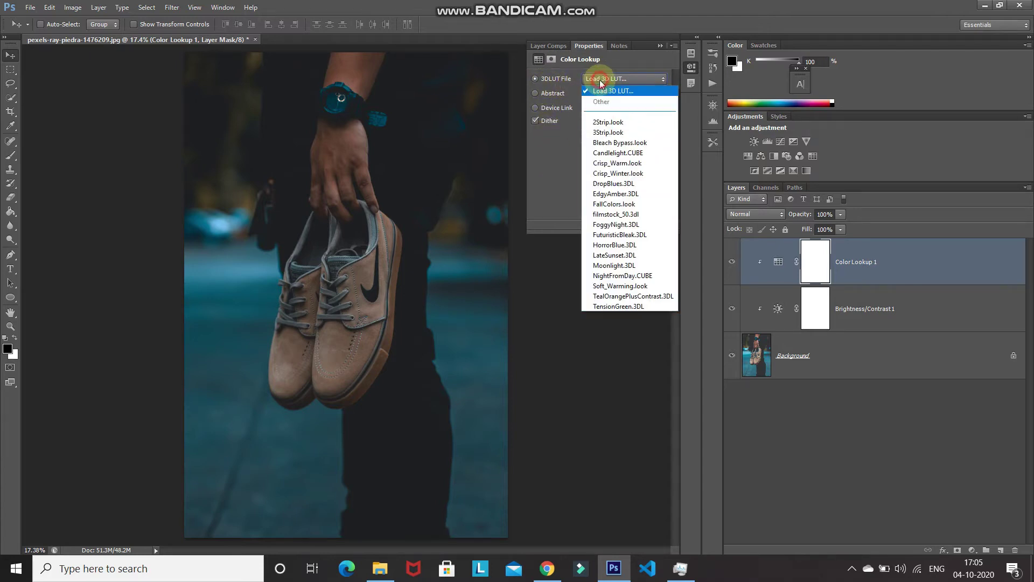
{"action": "left_click", "coordinate": [598, 266]}
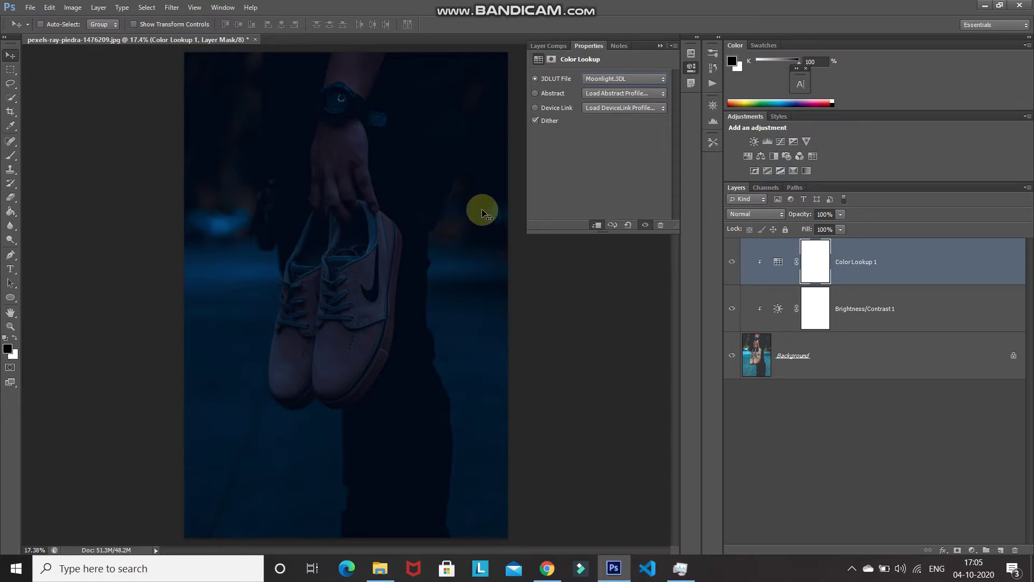
{"action": "left_click", "coordinate": [661, 45]}
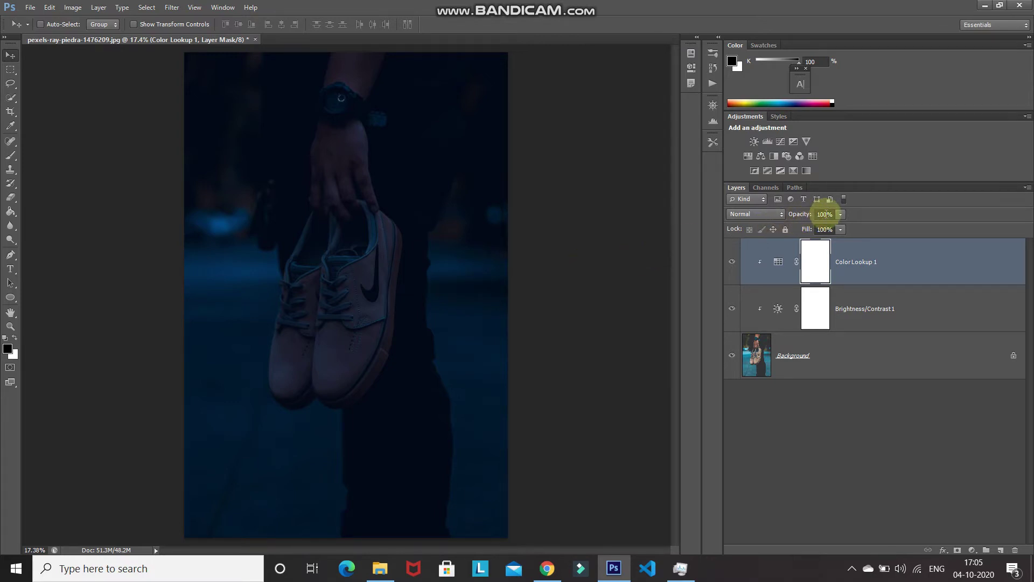
Set the Color Lookup layer's opacity to 50% and compare the photo with the layer hidden and shown.
{"action": "left_click", "coordinate": [825, 214]}
{"action": "type", "text": "50"}
{"action": "key", "text": "Return"}
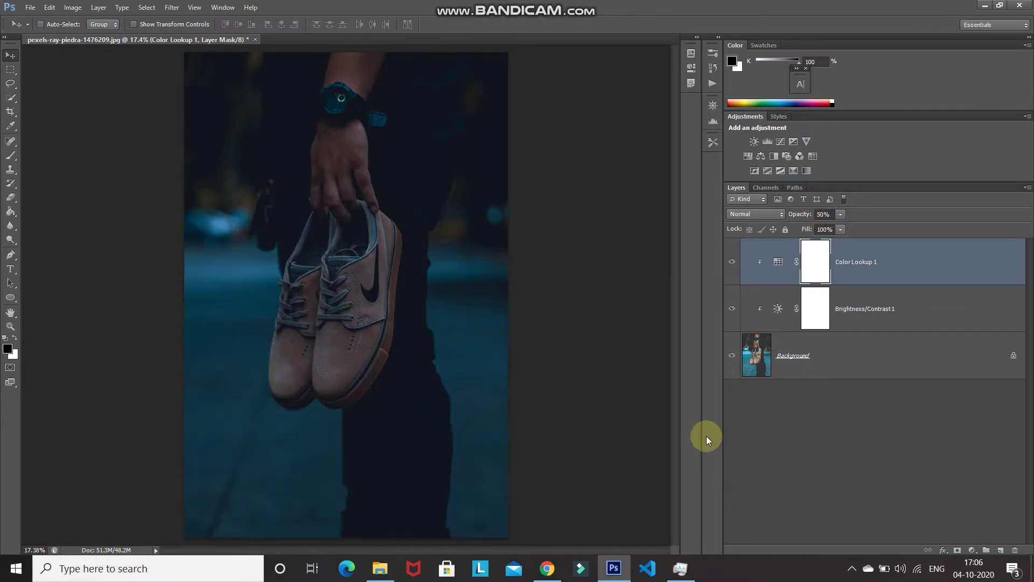
{"action": "left_click", "coordinate": [732, 264]}
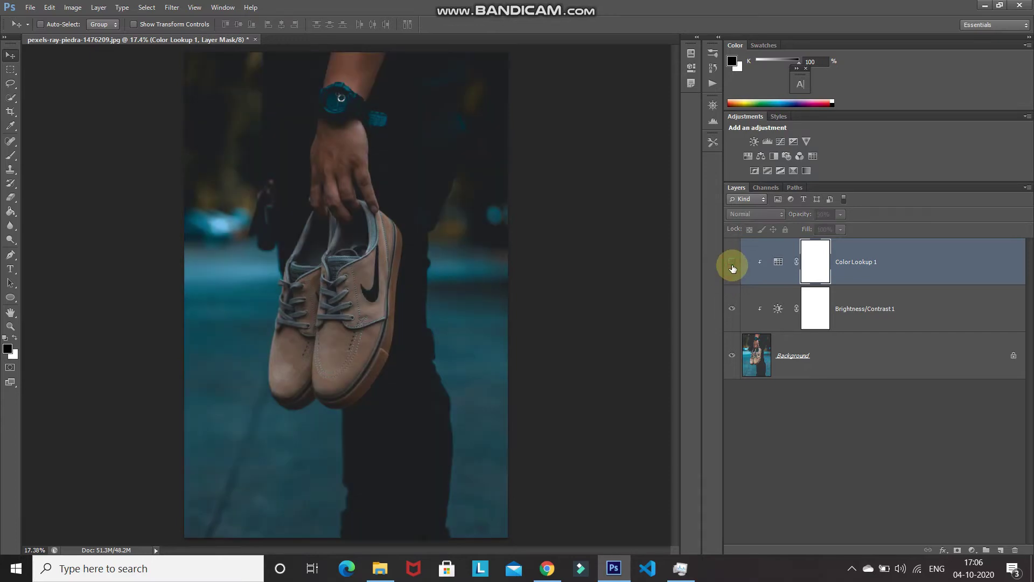
{"action": "left_click", "coordinate": [732, 264]}
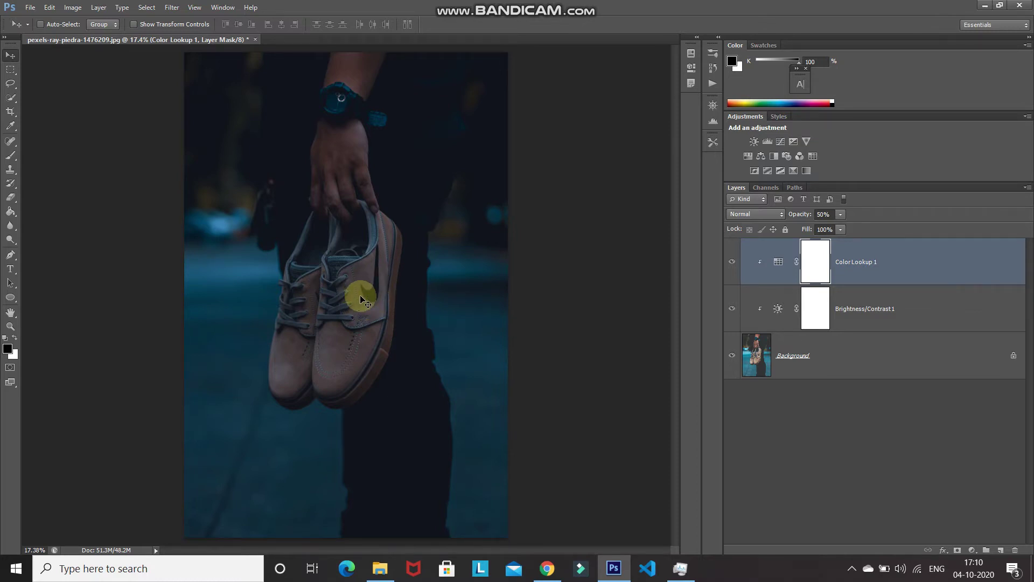
{"action": "left_click_drag", "start_coordinate": [362, 300], "coordinate": [386, 298]}
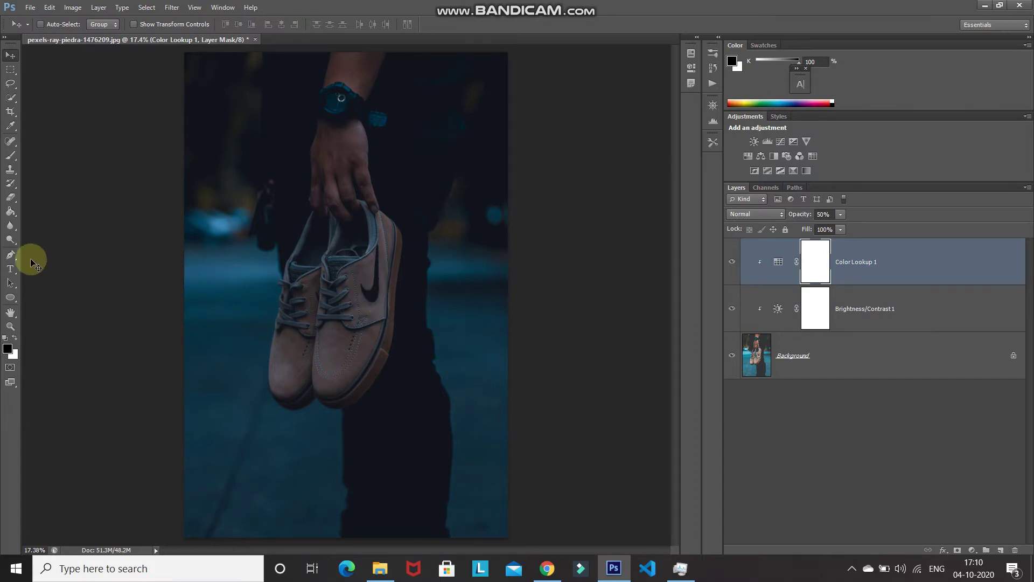
Set the Pen tool to Shape mode with no fill.
{"action": "left_click", "coordinate": [12, 256]}
{"action": "left_click", "coordinate": [54, 255]}
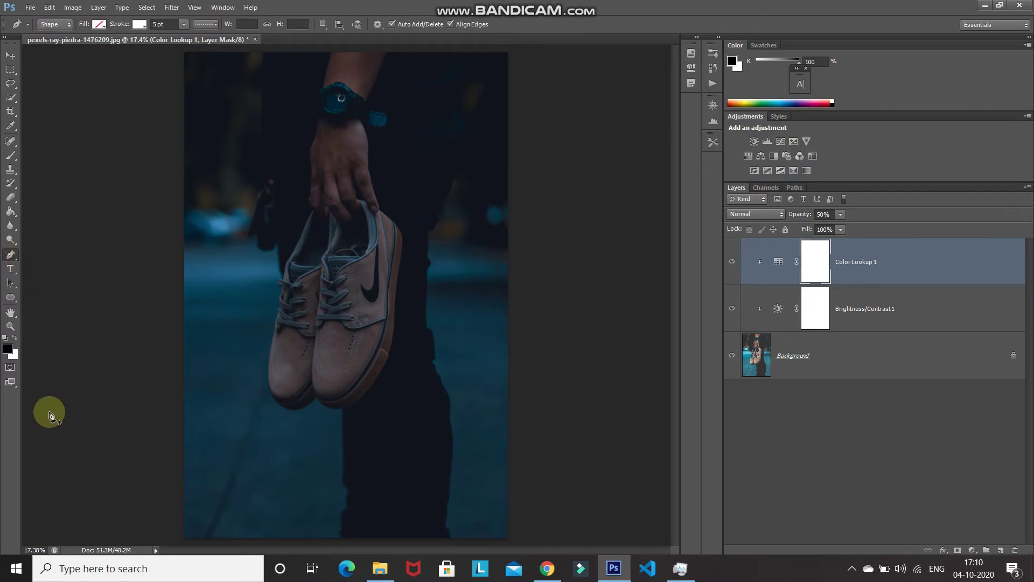
{"action": "left_click", "coordinate": [49, 25]}
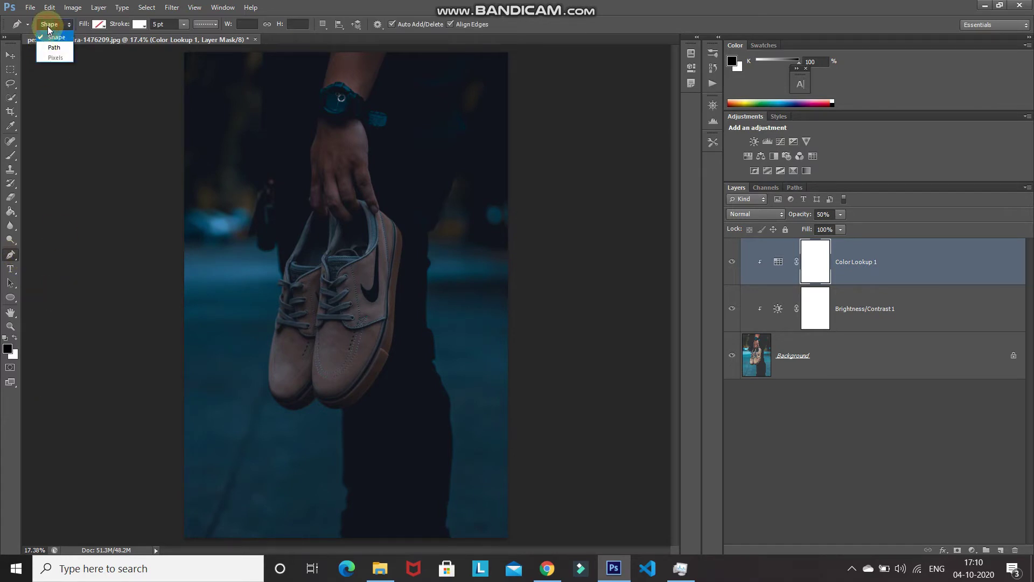
{"action": "left_click", "coordinate": [51, 36]}
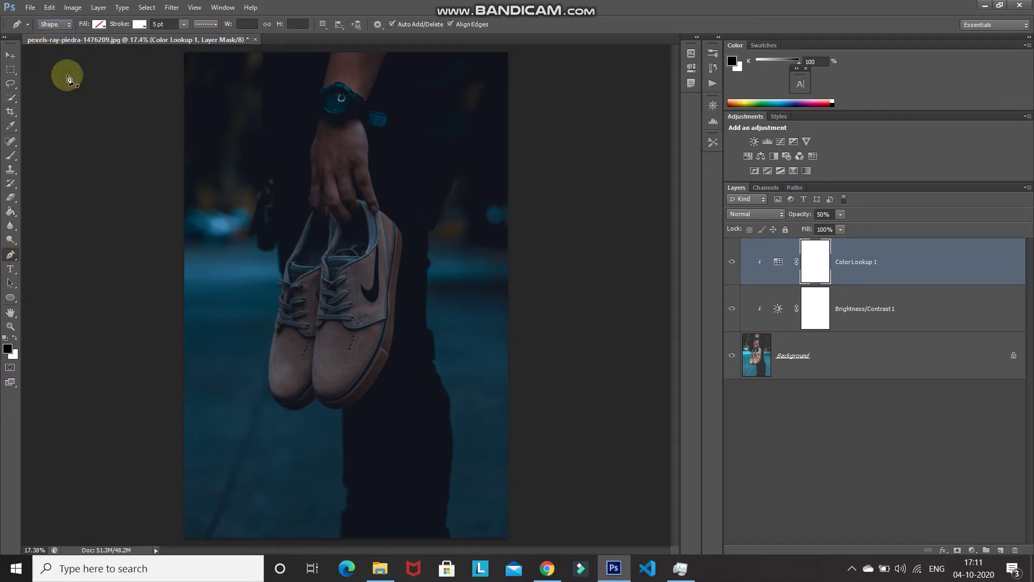
{"action": "left_click", "coordinate": [98, 26]}
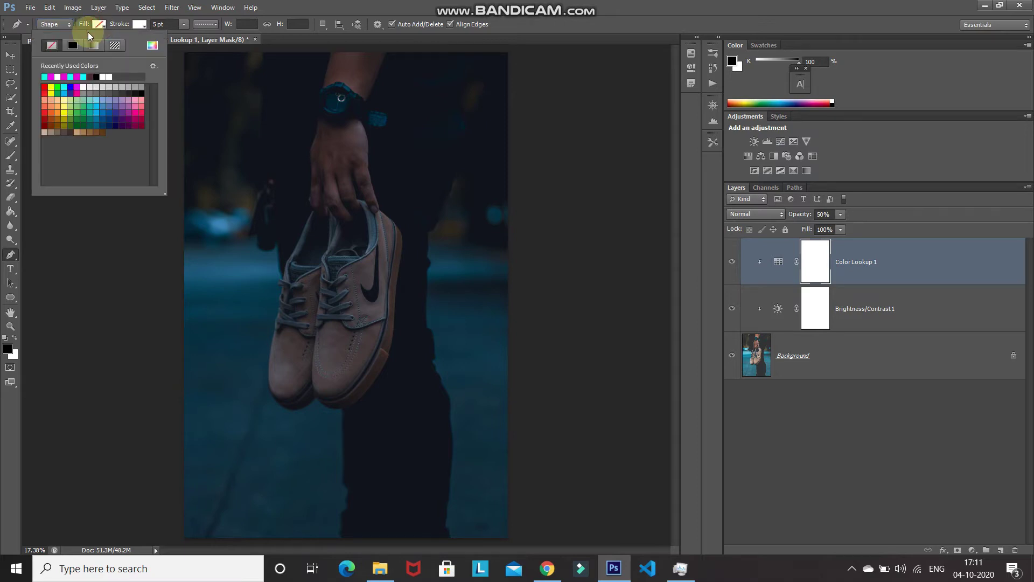
{"action": "left_click", "coordinate": [100, 24]}
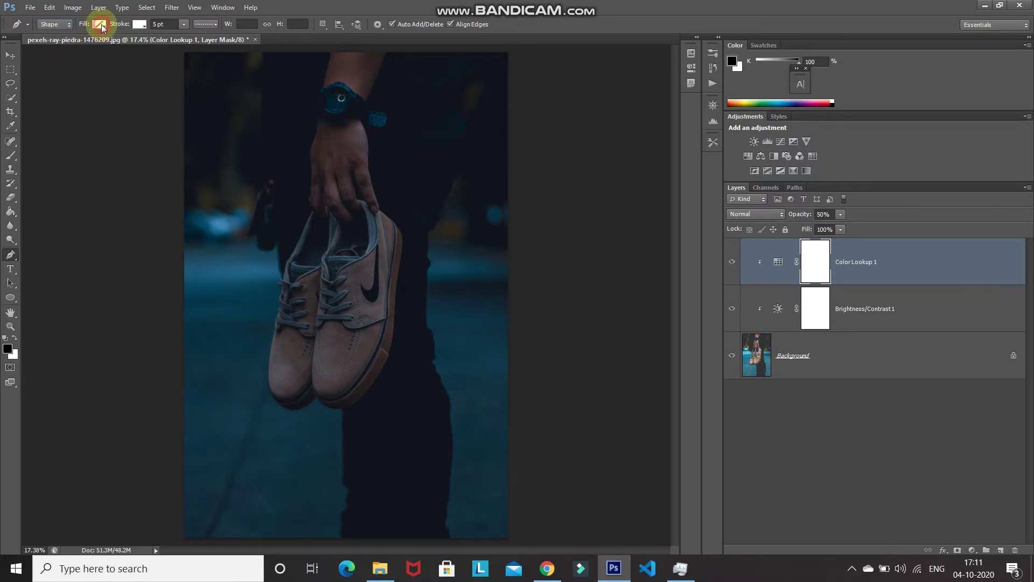
Set the pen shape's stroke to a solid white line 15 pt wide.
{"action": "left_click", "coordinate": [139, 25]}
{"action": "left_click", "coordinate": [149, 76]}
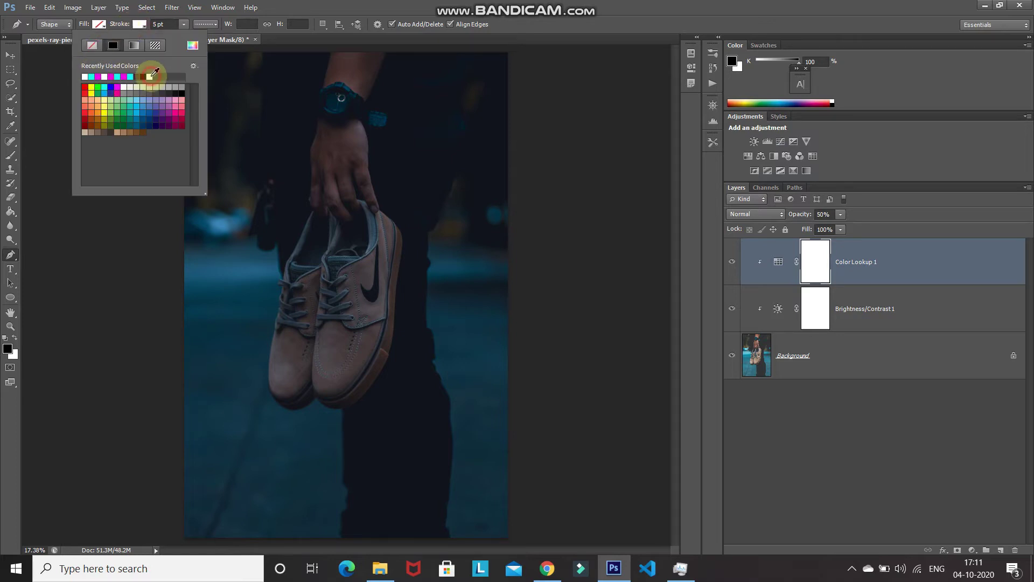
{"action": "left_click", "coordinate": [139, 26]}
{"action": "left_click", "coordinate": [156, 24]}
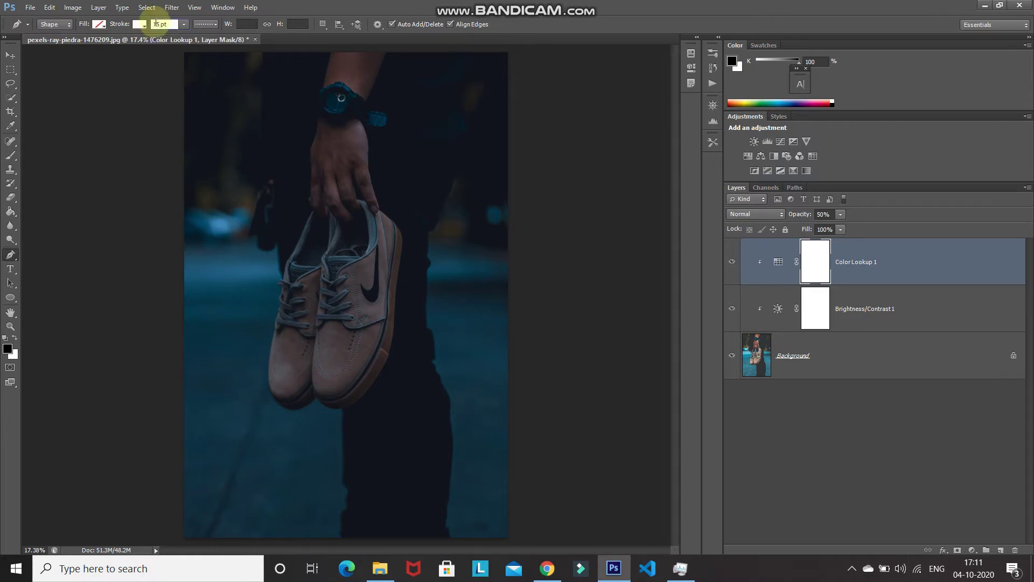
{"action": "left_click", "coordinate": [204, 26]}
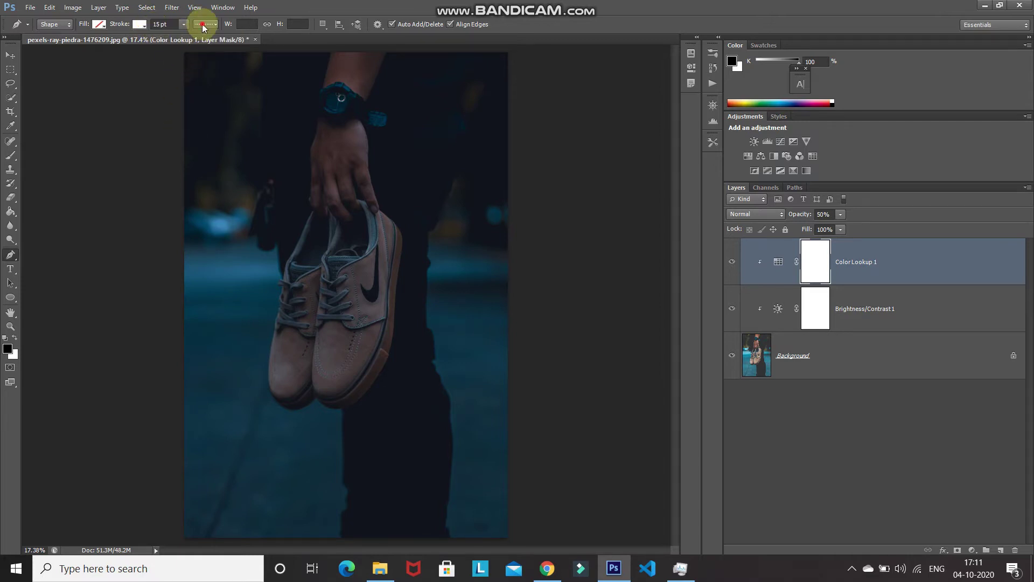
{"action": "left_click", "coordinate": [187, 56]}
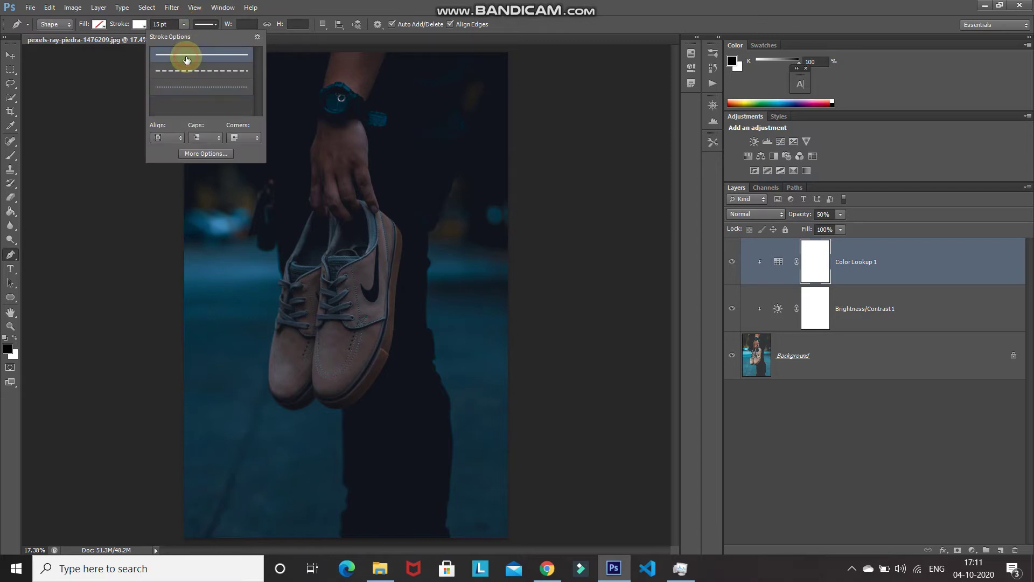
{"action": "left_click", "coordinate": [214, 24]}
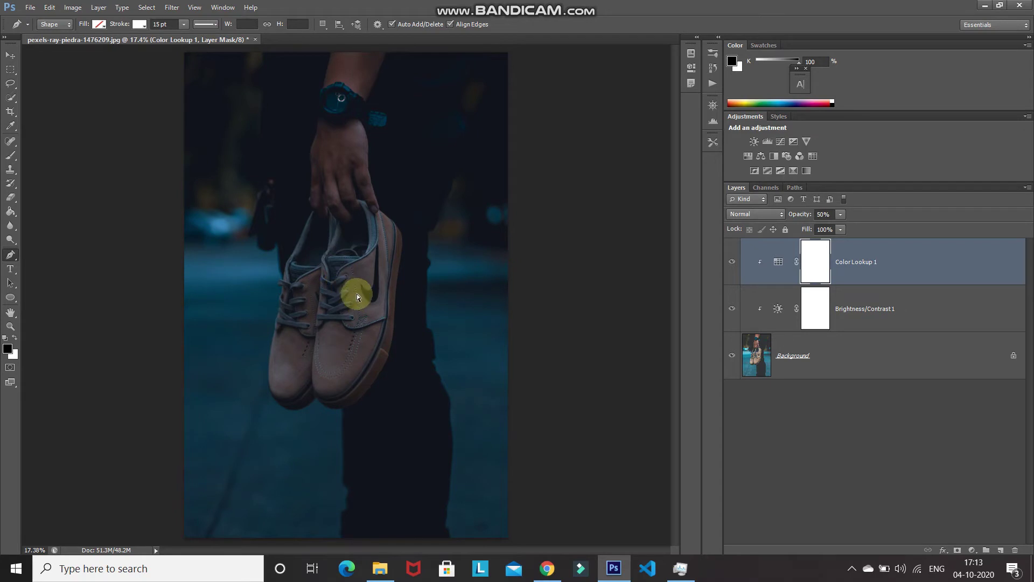
Trace the Nike swoosh on the front shoe with the Pen tool as a closed, curved outline.
{"action": "scroll", "coordinate": [357, 293], "scroll_direction": "up", "scroll_amount": 4}
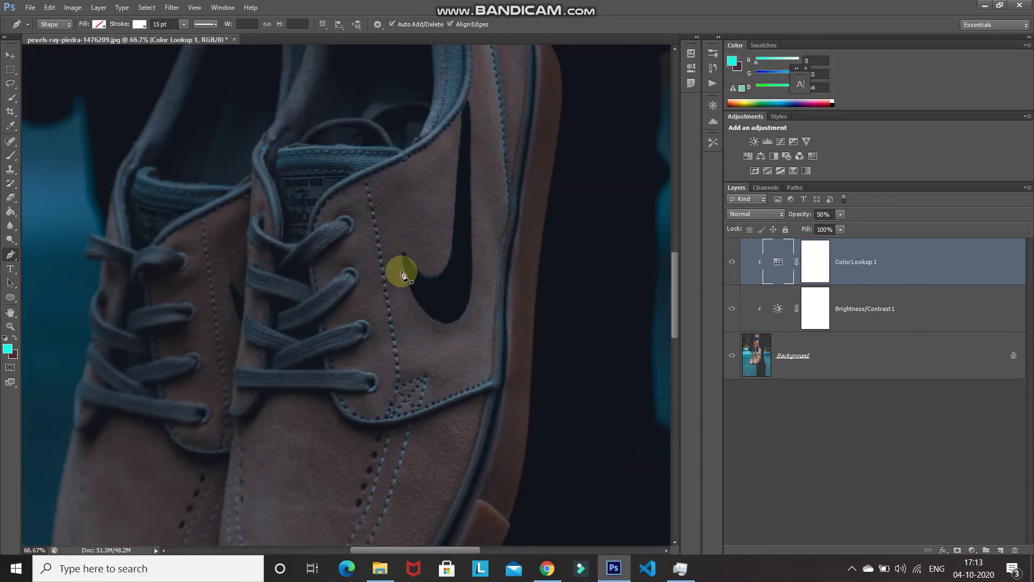
{"action": "left_click", "coordinate": [401, 260]}
{"action": "left_click", "coordinate": [407, 282]}
{"action": "left_click", "coordinate": [415, 299]}
{"action": "mouse_move", "coordinate": [440, 322]}
{"action": "left_mouse_down"}
{"action": "mouse_move", "coordinate": [455, 325]}
{"action": "mouse_move", "coordinate": [470, 291]}
{"action": "left_mouse_up"}
{"action": "left_click", "coordinate": [473, 231]}
{"action": "left_click_drag", "start_coordinate": [471, 204], "coordinate": [471, 191]}
{"action": "left_click", "coordinate": [470, 120]}
{"action": "left_click", "coordinate": [463, 109]}
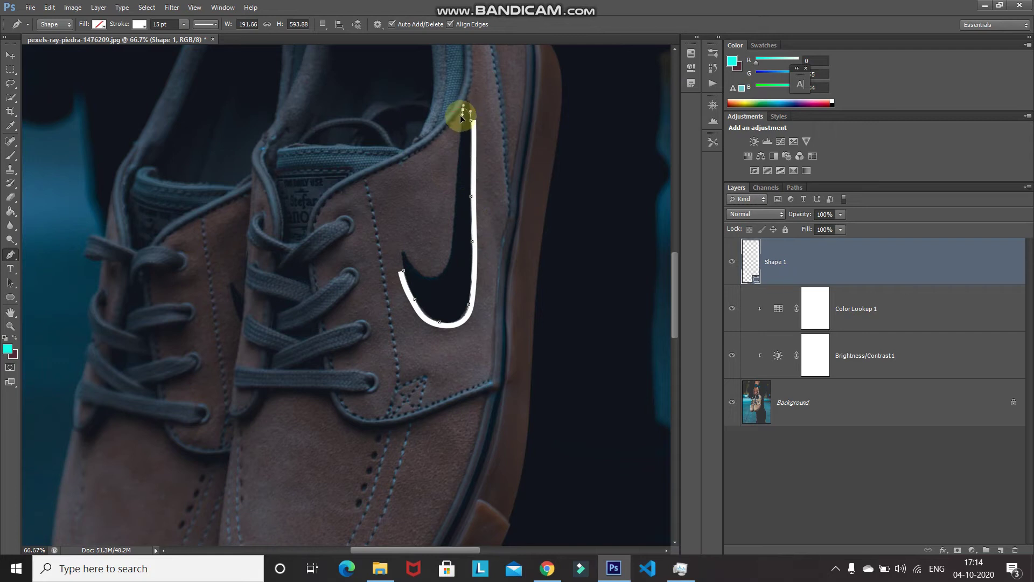
{"action": "mouse_move", "coordinate": [458, 154]}
{"action": "left_mouse_down"}
{"action": "mouse_move", "coordinate": [453, 231]}
{"action": "mouse_move", "coordinate": [431, 270]}
{"action": "mouse_move", "coordinate": [408, 272]}
{"action": "left_mouse_up"}
{"action": "left_click", "coordinate": [403, 271]}
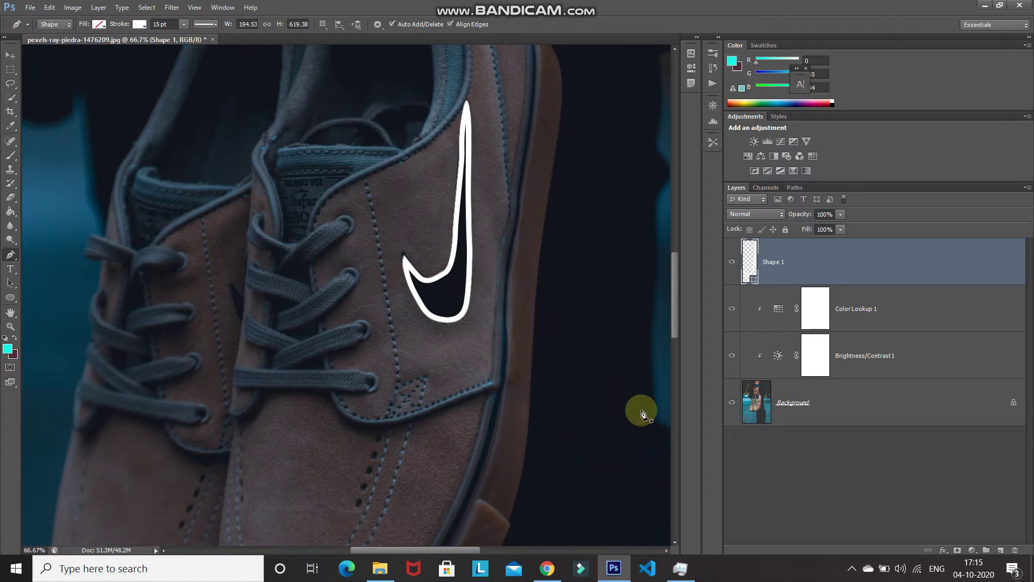
Add an Outer Glow layer style to the swoosh shape with its opacity set to 80%.
{"action": "left_click", "coordinate": [942, 549]}
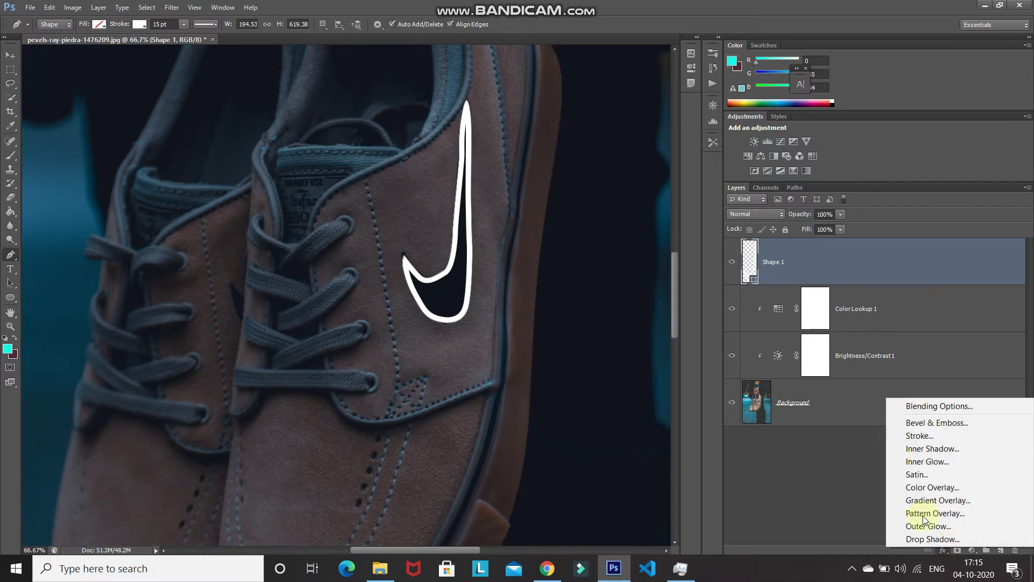
{"action": "left_click", "coordinate": [905, 407]}
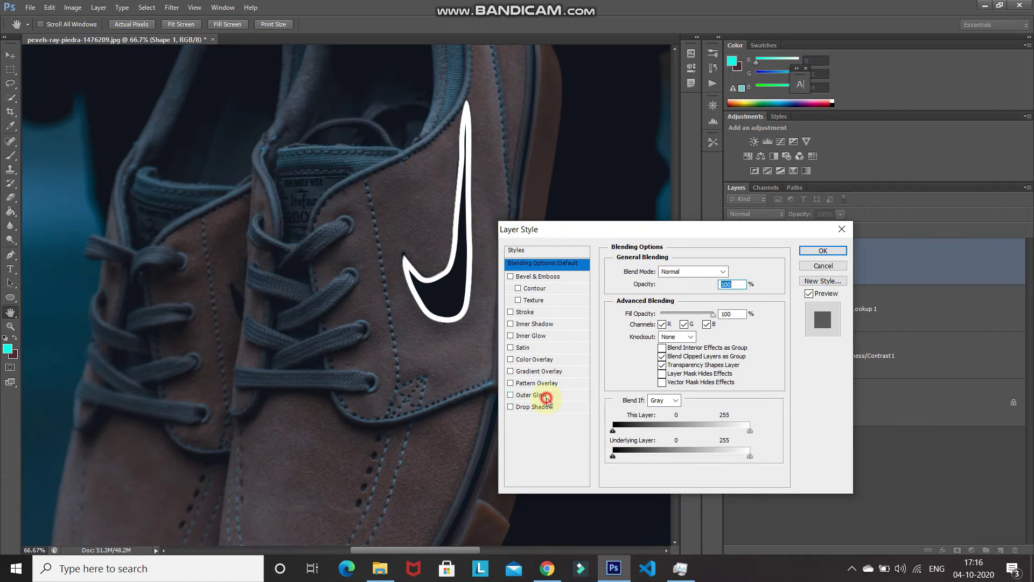
{"action": "left_click", "coordinate": [545, 397]}
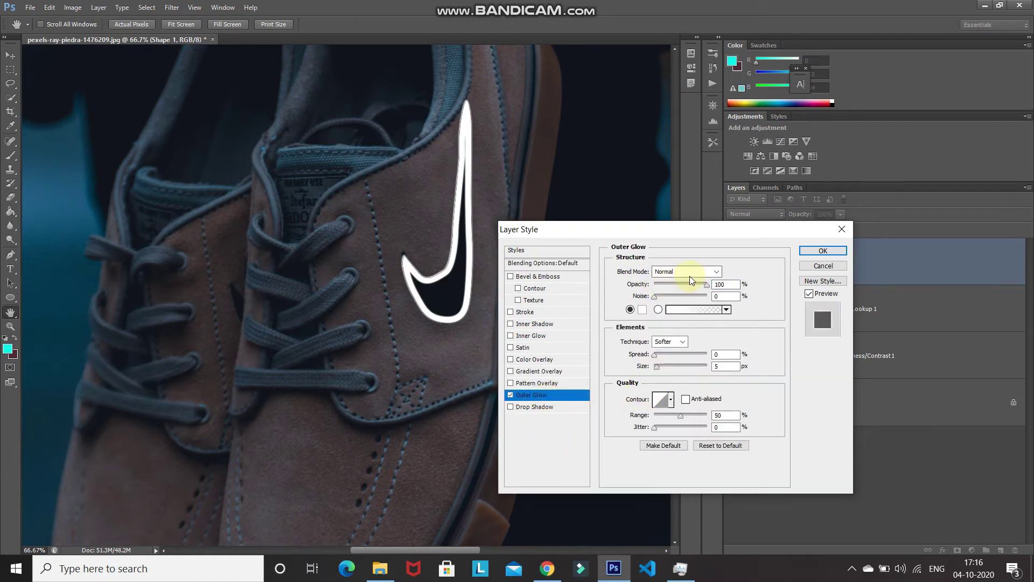
{"action": "left_click", "coordinate": [732, 284]}
{"action": "double_click", "coordinate": [732, 284]}
{"action": "type", "text": "80"}
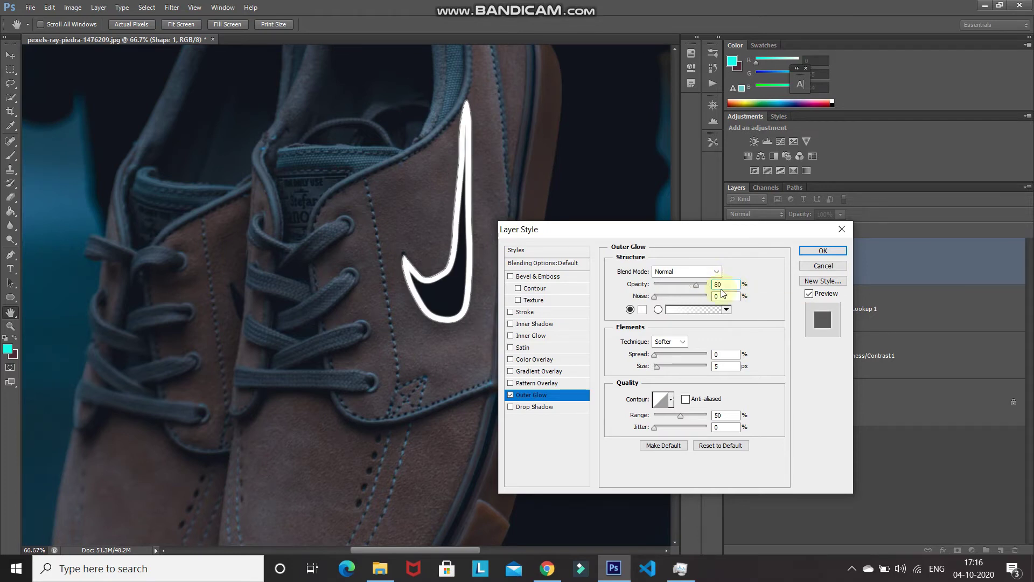
Set the swoosh's outer glow colour to 00ffea.
{"action": "left_click", "coordinate": [643, 311]}
{"action": "key", "text": "BackSpace"}
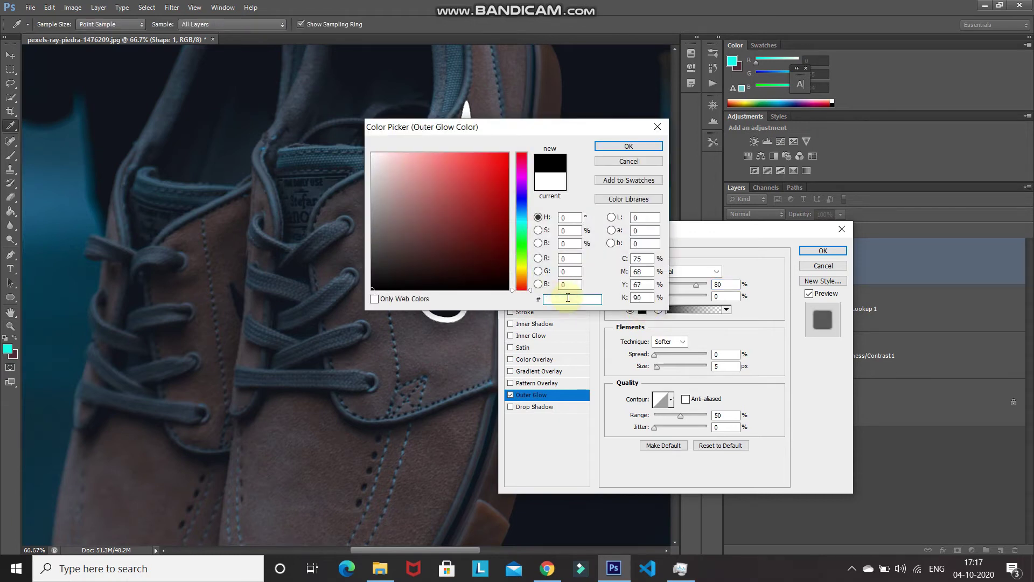
{"action": "type", "text": "00ffea"}
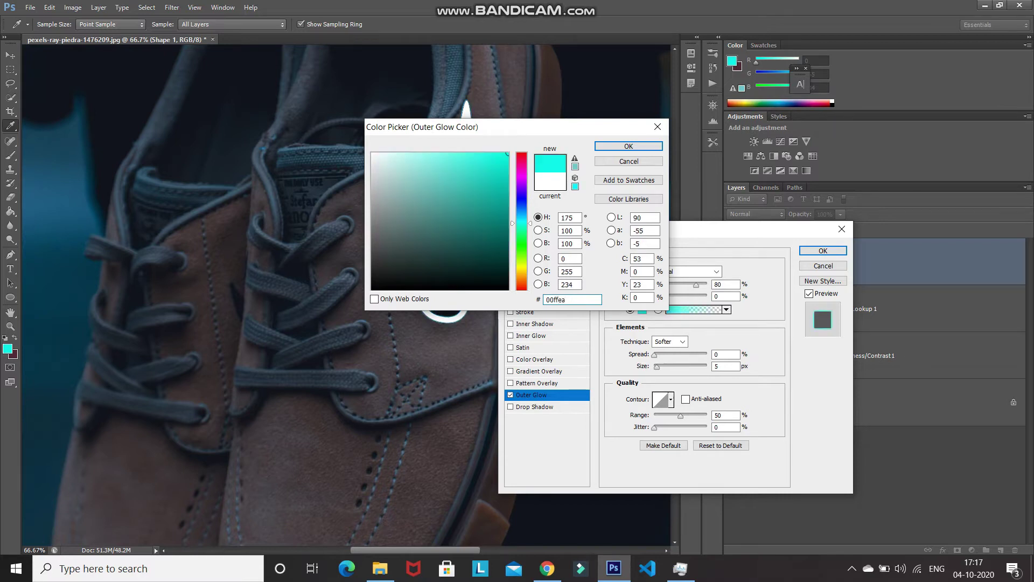
{"action": "key", "text": "Return"}
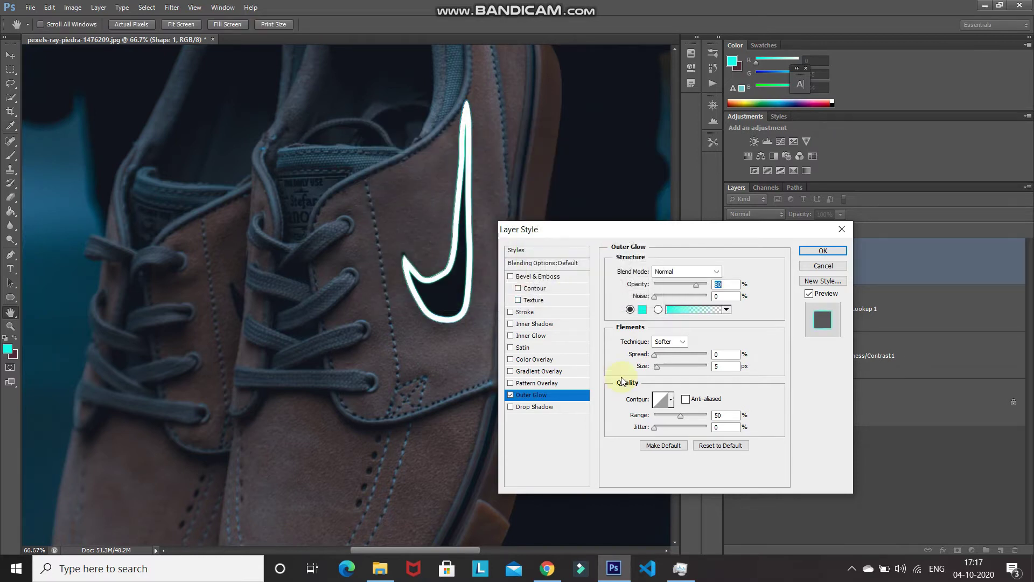
Set the swoosh's outer glow to 2% spread and 100 px size, compare it off and on, and apply it.
{"action": "left_click", "coordinate": [728, 354]}
{"action": "type", "text": "2"}
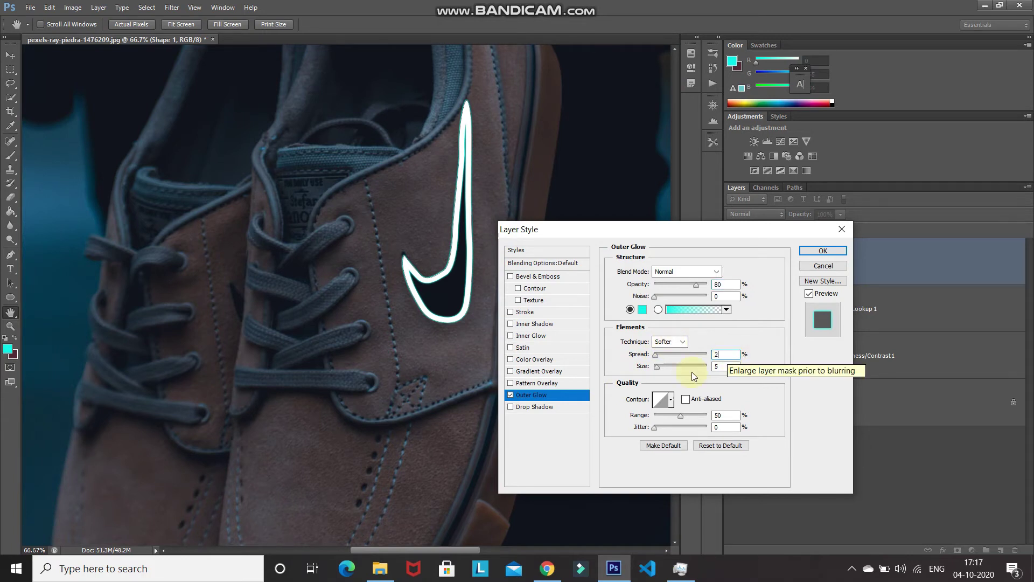
{"action": "double_click", "coordinate": [725, 366]}
{"action": "type", "text": "100"}
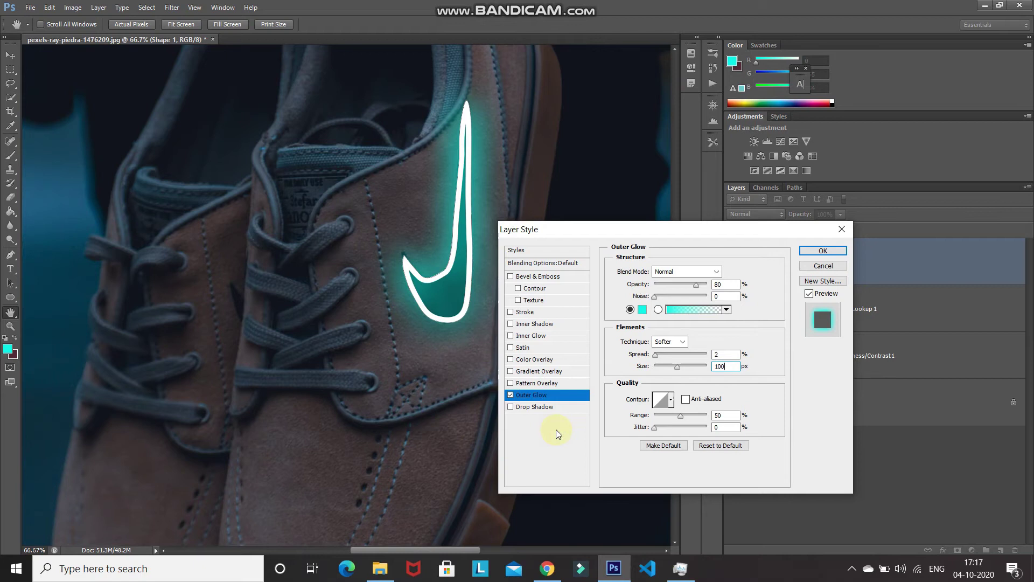
{"action": "left_click", "coordinate": [510, 396]}
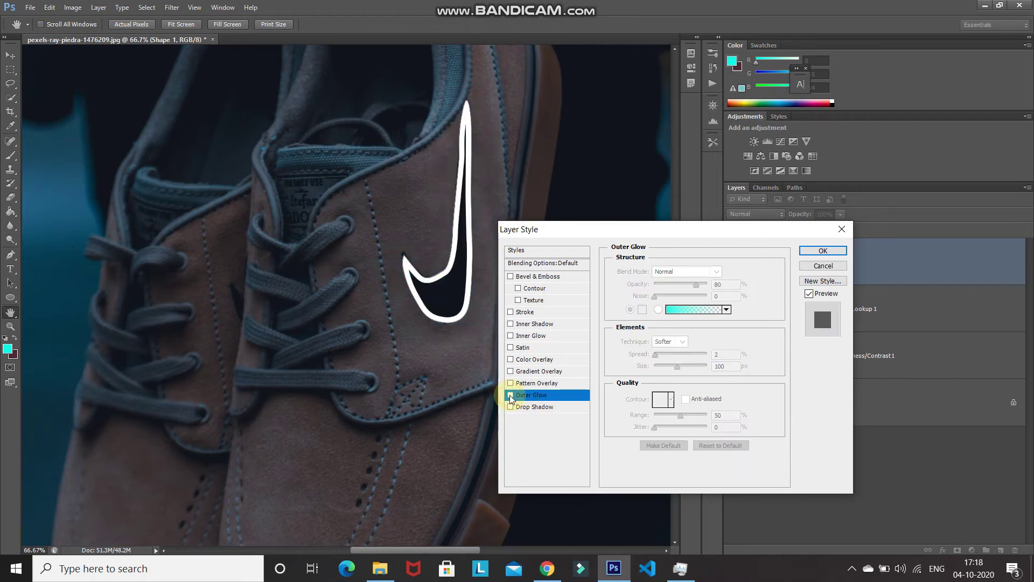
{"action": "left_click", "coordinate": [510, 396]}
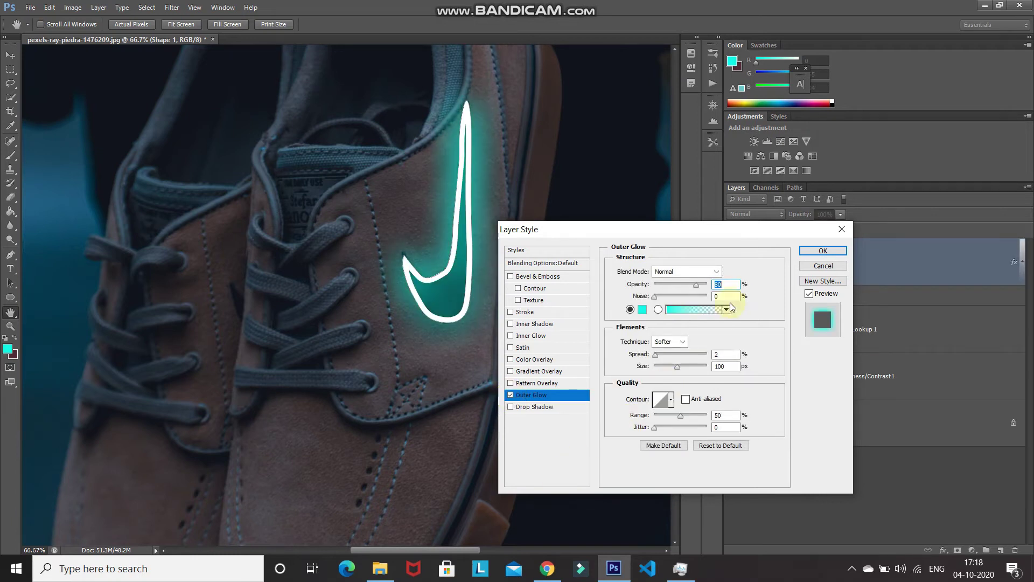
{"action": "left_click", "coordinate": [823, 251]}
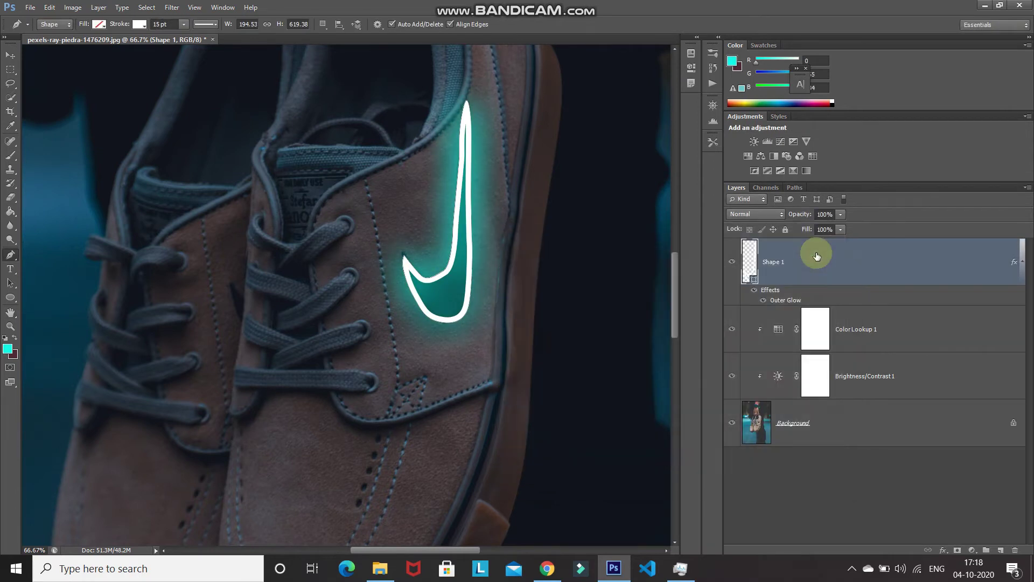
Rename the swoosh layer Logo1 and add a new layer above it named Sole1.
{"action": "key", "text": "ctrl+minus"}
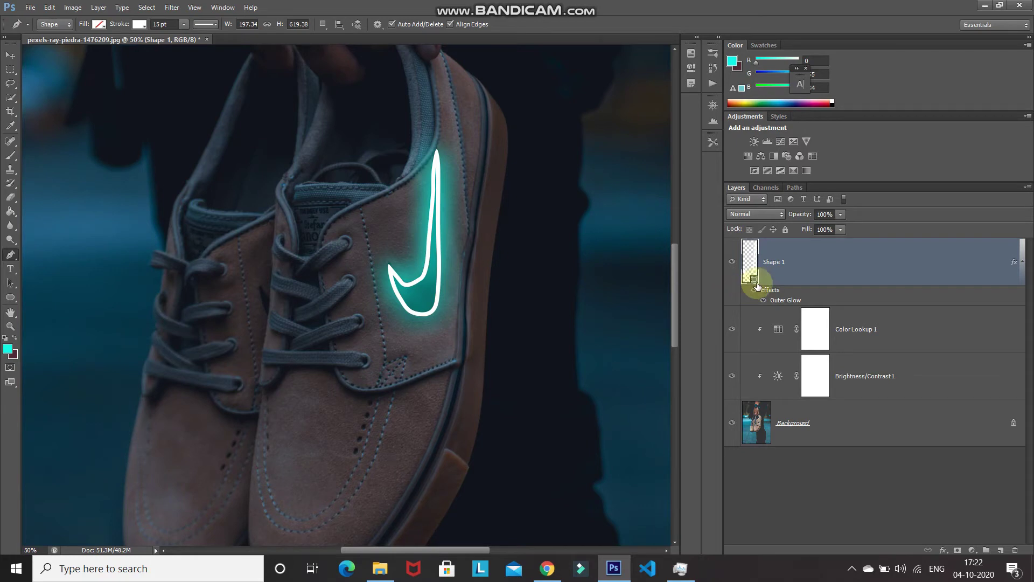
{"action": "double_click", "coordinate": [776, 263]}
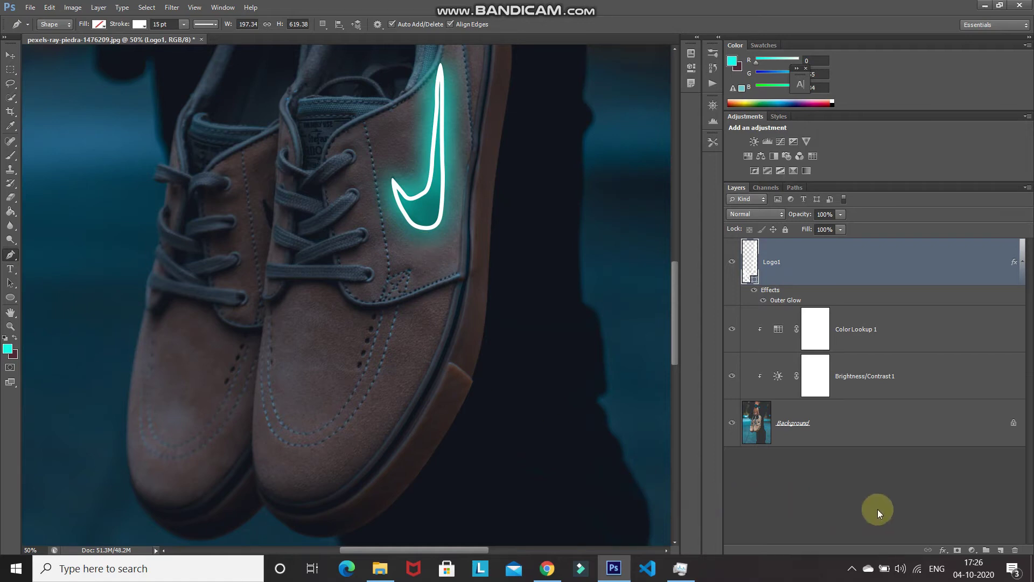
{"action": "left_click", "coordinate": [1003, 553]}
{"action": "left_click", "coordinate": [791, 266]}
{"action": "double_click", "coordinate": [790, 265]}
{"action": "type", "text": "Sole1"}
{"action": "key", "text": "Return"}
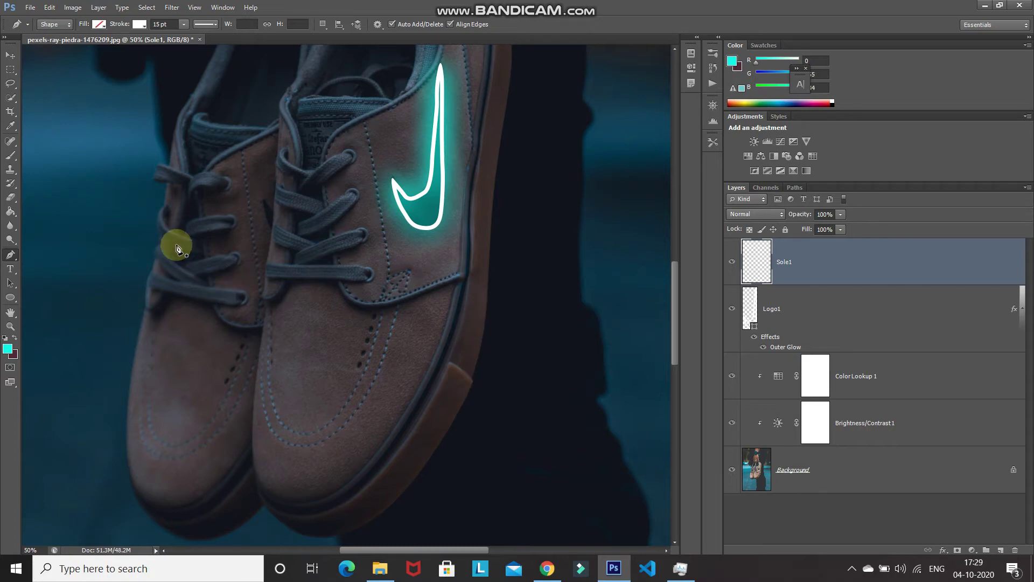
Set the pen shape's fill to solid white.
{"action": "left_click", "coordinate": [98, 25]}
{"action": "left_click", "coordinate": [45, 76]}
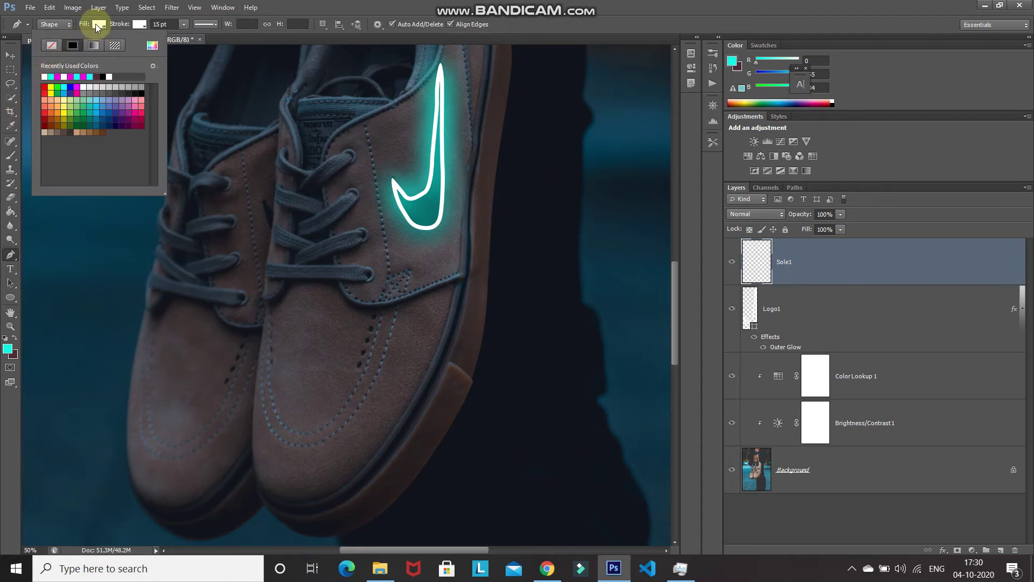
{"action": "left_click", "coordinate": [98, 26]}
Trace the front shoe's sole with the Pen tool as a closed white shape, from toe to heel and back.
{"action": "scroll", "coordinate": [376, 488], "scroll_direction": "down", "scroll_amount": 2}
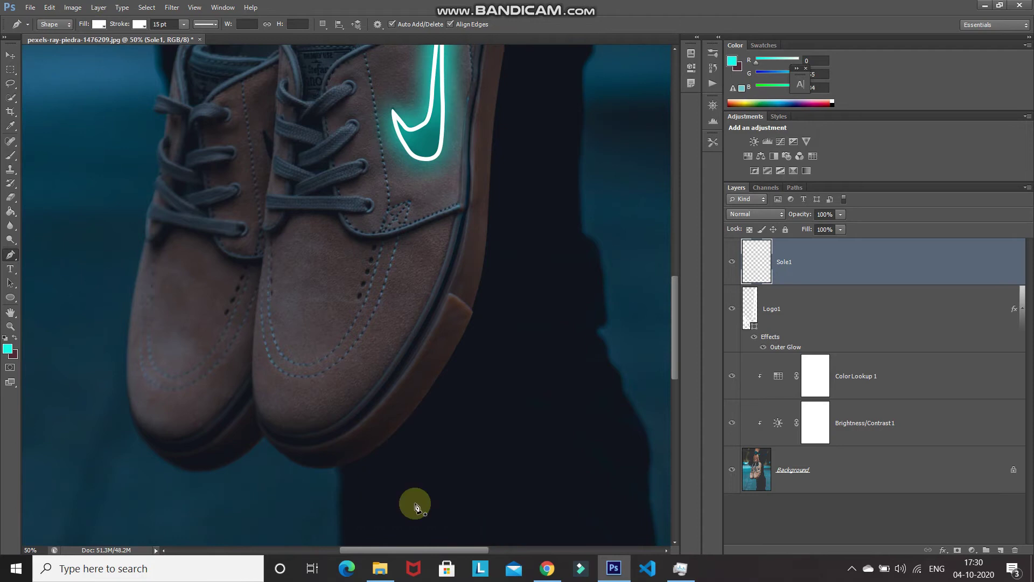
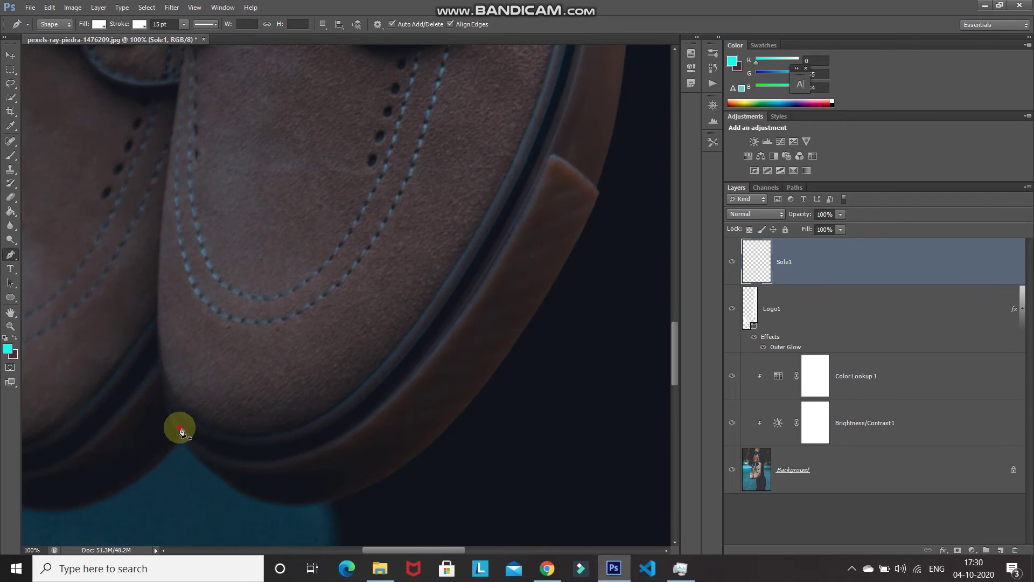
{"action": "left_click_drag", "start_coordinate": [260, 466], "coordinate": [287, 467]}
{"action": "left_click_drag", "start_coordinate": [447, 366], "coordinate": [469, 305]}
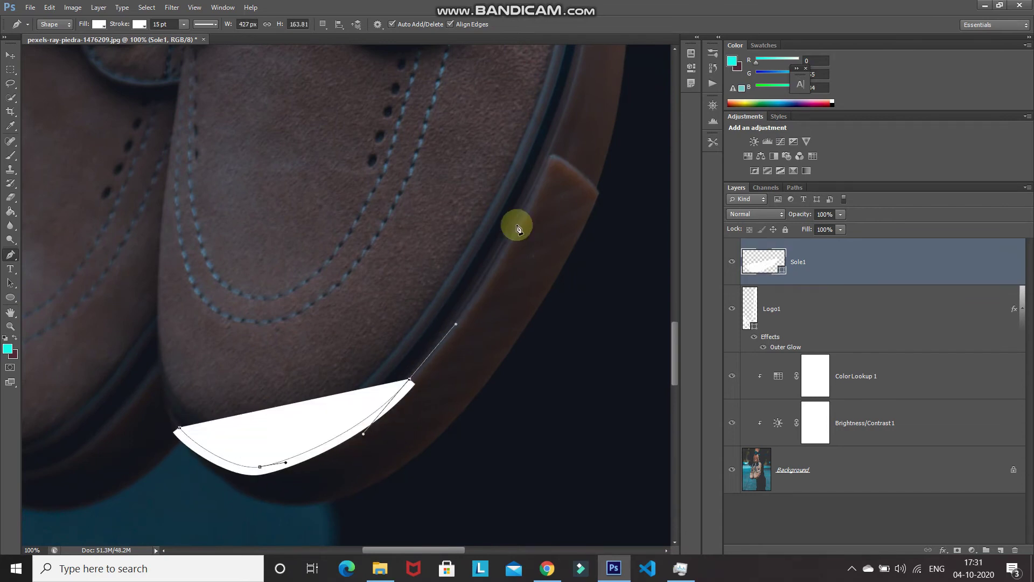
{"action": "scroll", "coordinate": [584, 169], "scroll_direction": "up", "scroll_amount": 10}
{"action": "left_click_drag", "start_coordinate": [618, 249], "coordinate": [627, 195]}
{"action": "scroll", "coordinate": [620, 161], "scroll_direction": "up", "scroll_amount": 5}
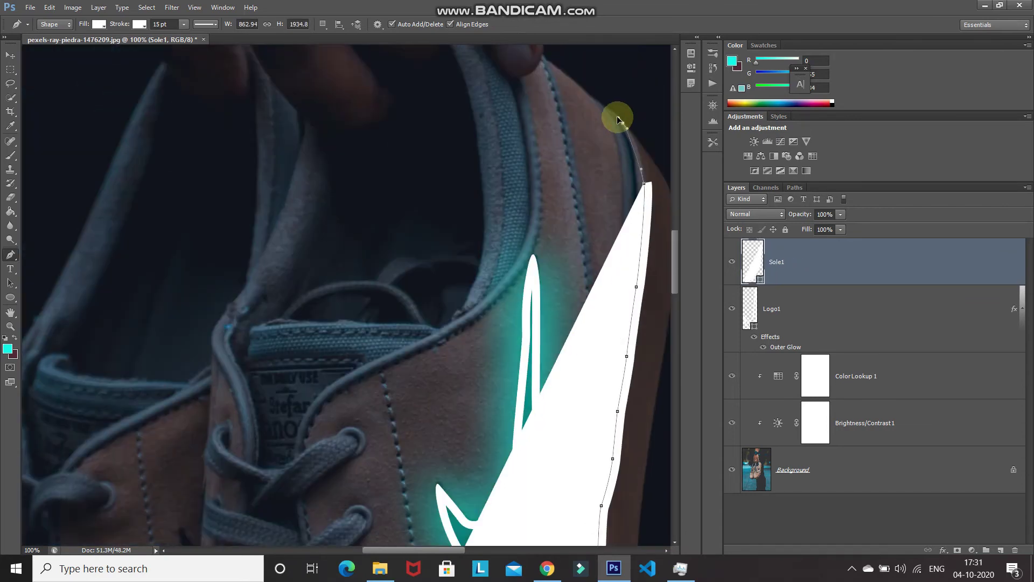
{"action": "left_click", "coordinate": [538, 307]}
{"action": "scroll", "coordinate": [518, 345], "scroll_direction": "down", "scroll_amount": 10}
{"action": "left_click_drag", "start_coordinate": [479, 352], "coordinate": [469, 385]}
{"action": "scroll", "coordinate": [469, 386], "scroll_direction": "down", "scroll_amount": 6}
{"action": "left_click", "coordinate": [365, 401]}
{"action": "left_click", "coordinate": [307, 449]}
{"action": "scroll", "coordinate": [247, 492], "scroll_direction": "down", "scroll_amount": 3}
{"action": "left_click_drag", "start_coordinate": [164, 418], "coordinate": [118, 409]}
{"action": "left_click", "coordinate": [52, 345]}
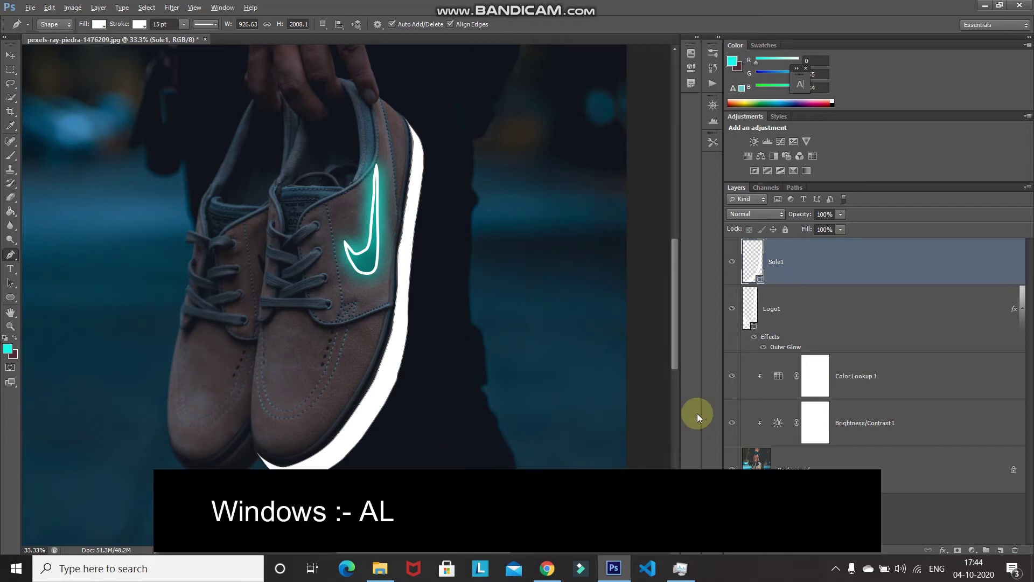
Copy the Outer Glow layer style from Logo1 onto the Sole1 layer.
{"action": "left_click_drag", "start_coordinate": [759, 347], "coordinate": [795, 311]}
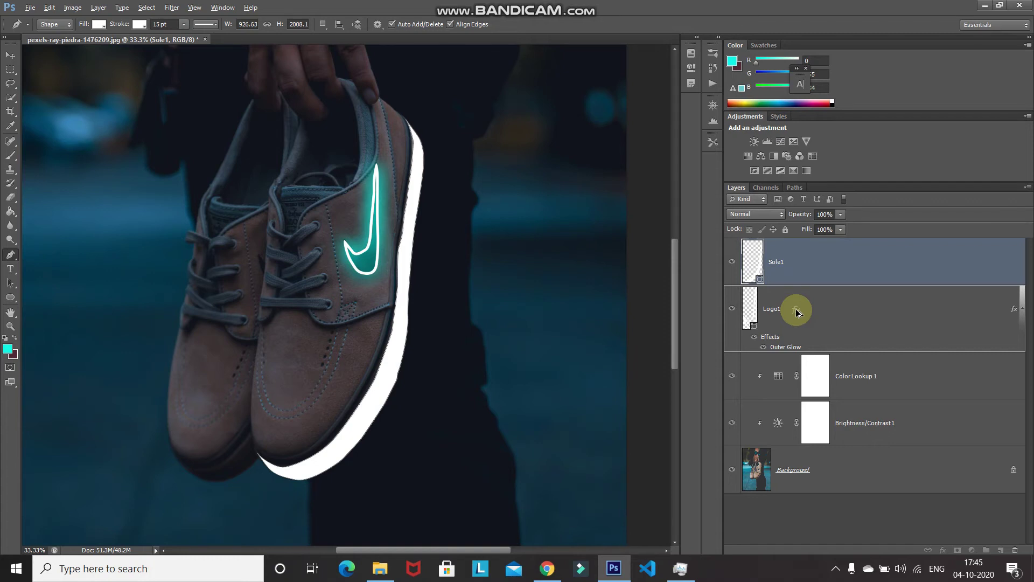
{"action": "left_click_drag", "start_coordinate": [797, 312], "coordinate": [826, 276]}
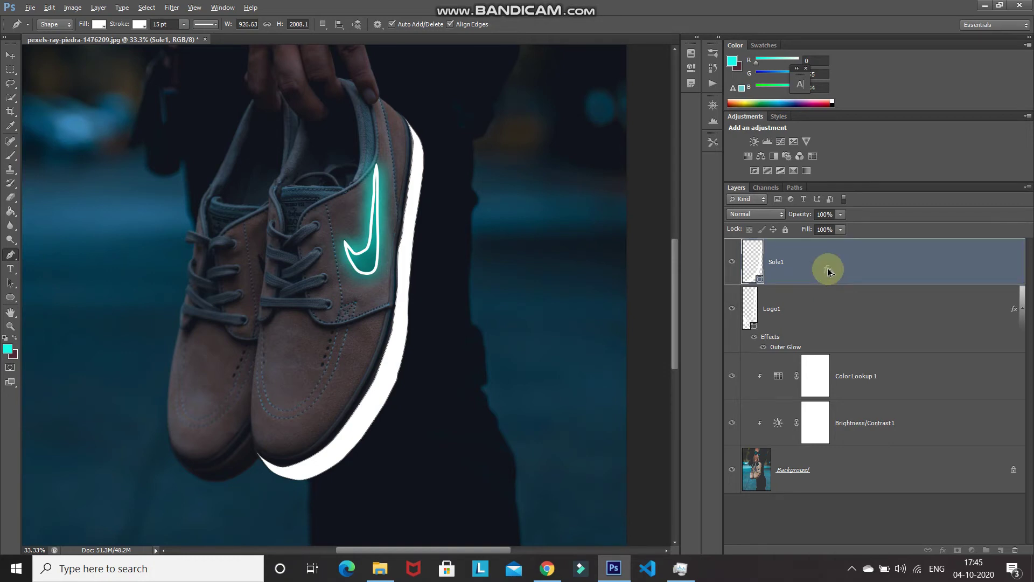
{"action": "left_click_drag", "start_coordinate": [829, 271], "coordinate": [825, 268]}
{"action": "left_click_drag", "start_coordinate": [824, 268], "coordinate": [827, 269]}
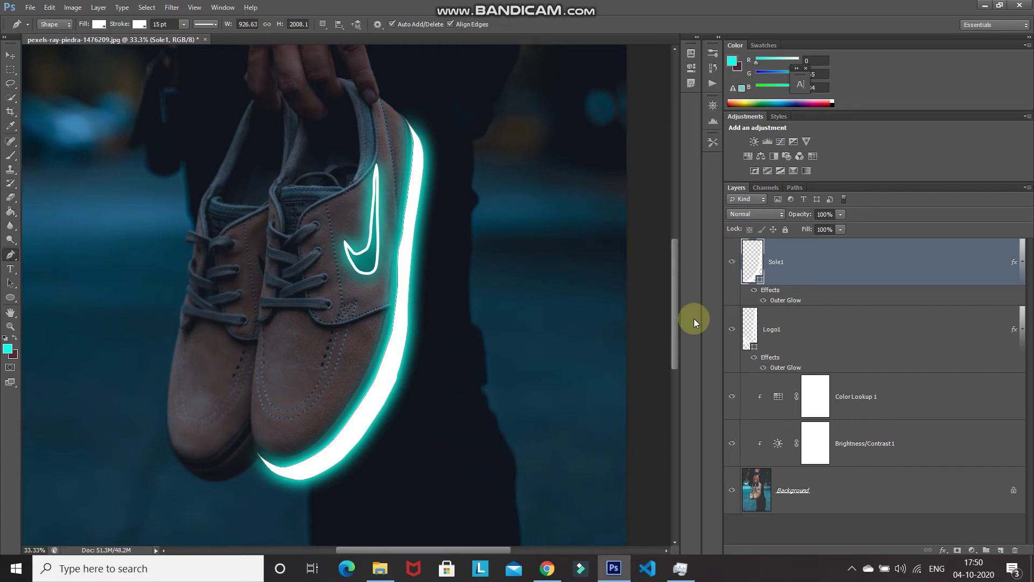
Set the Sole1 layer's outer glow size to 120 px.
{"action": "left_click", "coordinate": [785, 300]}
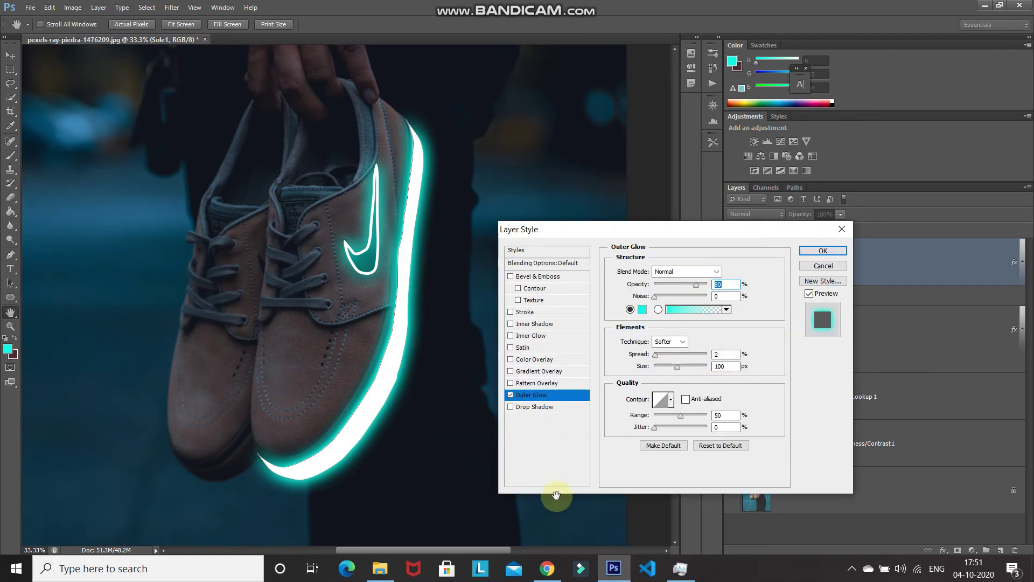
{"action": "left_click", "coordinate": [728, 367]}
{"action": "key", "text": "BackSpace"}
{"action": "key", "text": "BackSpace"}
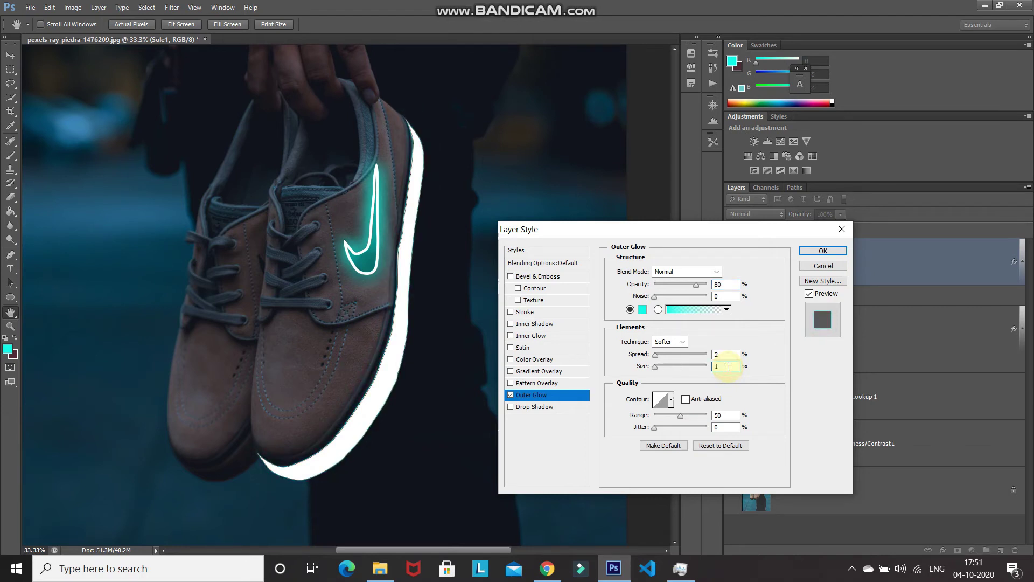
{"action": "type", "text": "20"}
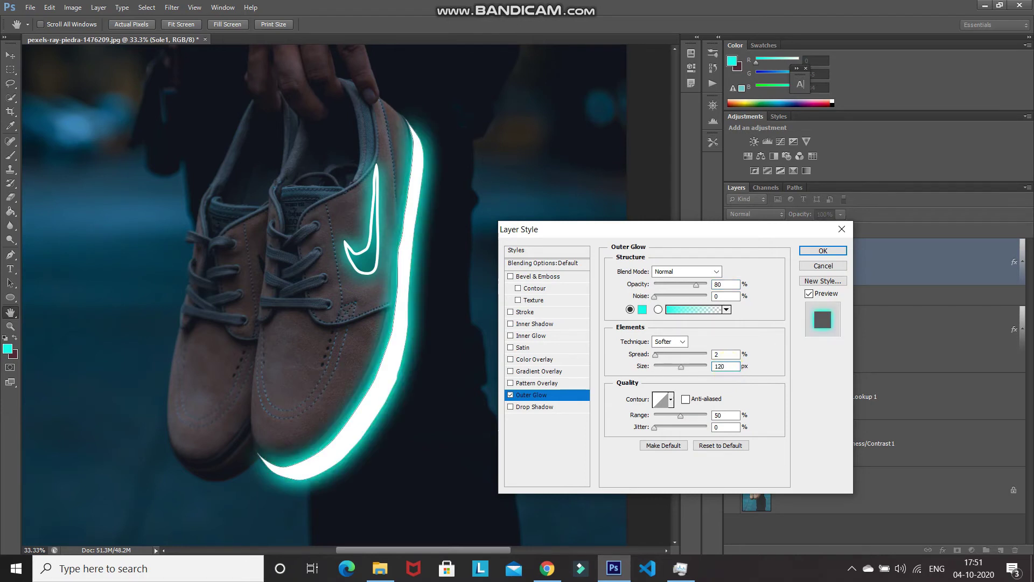
{"action": "left_click", "coordinate": [810, 253]}
Trace the rear shoe's visible sole with the Pen tool as a closed white shape on a new layer named Sole2.
{"action": "key", "text": "p"}
{"action": "key", "text": "ctrl+minus"}
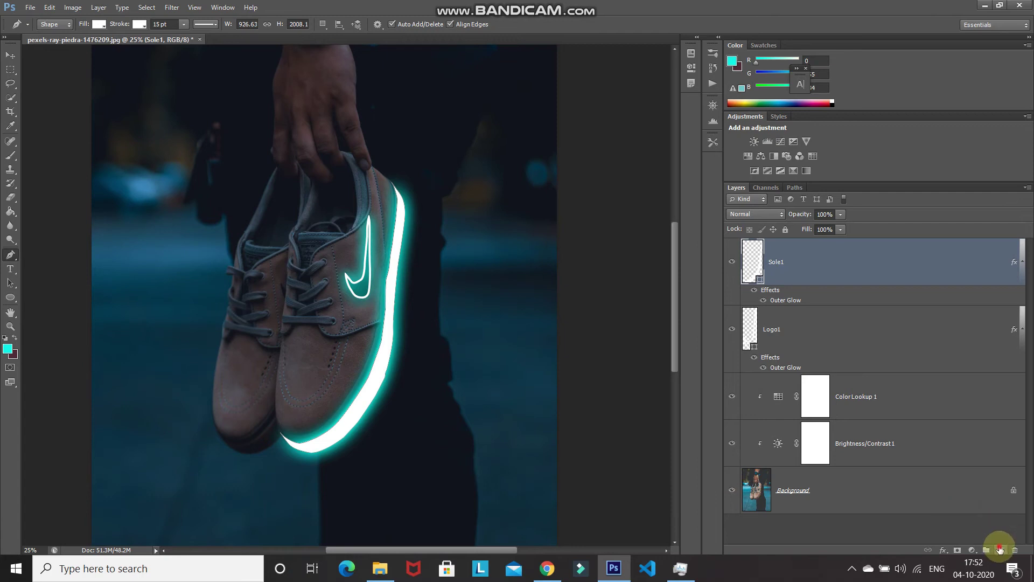
{"action": "key", "text": "ctrl+plus"}
{"action": "key", "text": "ctrl+plus"}
{"action": "key", "text": "ctrl+plus"}
{"action": "left_click", "coordinate": [105, 469]}
{"action": "left_click", "coordinate": [144, 501]}
{"action": "left_click", "coordinate": [176, 506]}
{"action": "left_click", "coordinate": [218, 493]}
{"action": "left_click", "coordinate": [245, 420]}
{"action": "left_click", "coordinate": [222, 450]}
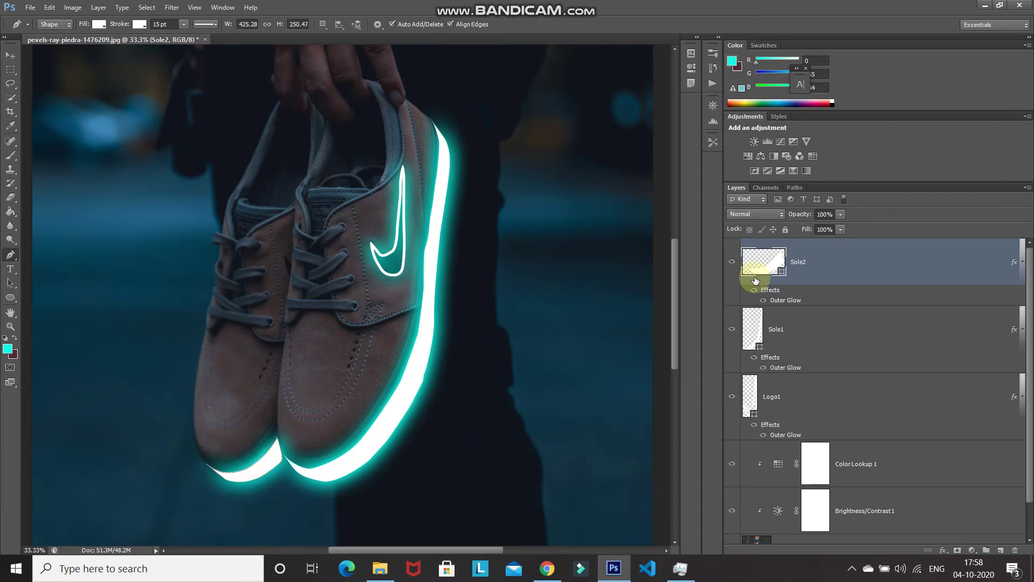
Rasterize the Sole2 layer and open the Field Blur filter for it.
{"action": "right_click", "coordinate": [889, 259]}
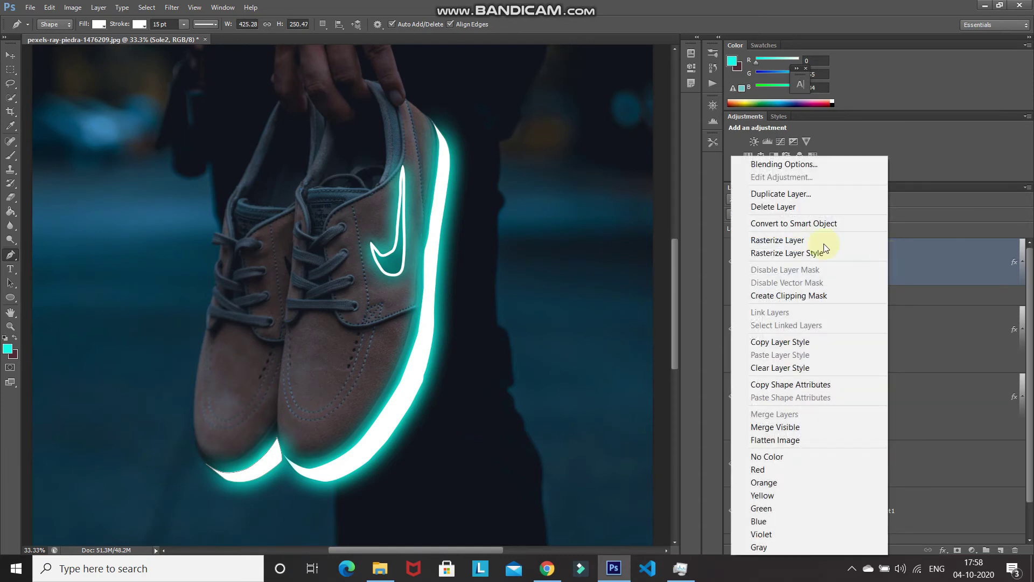
{"action": "left_click", "coordinate": [786, 242]}
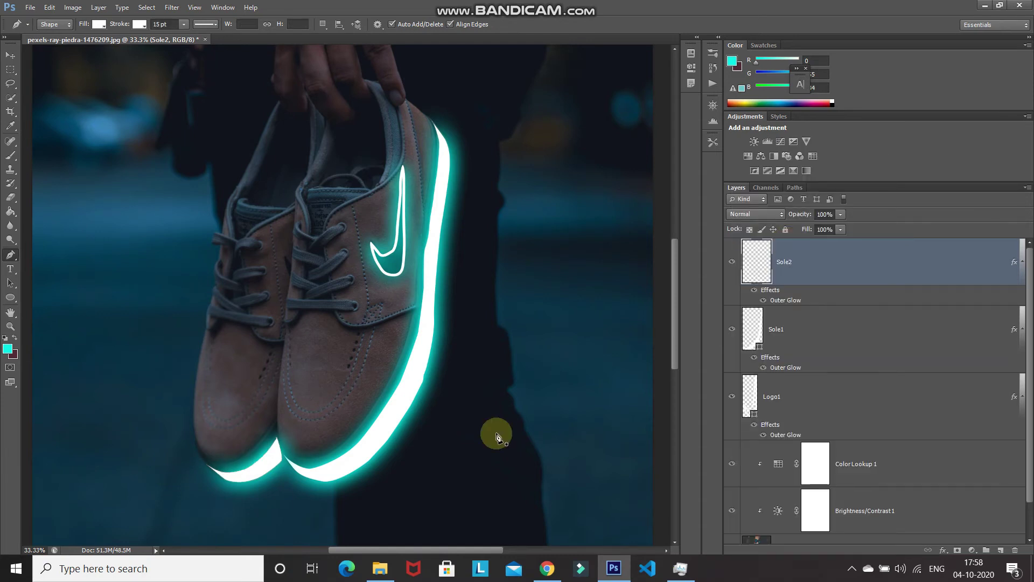
{"action": "left_click", "coordinate": [169, 11]}
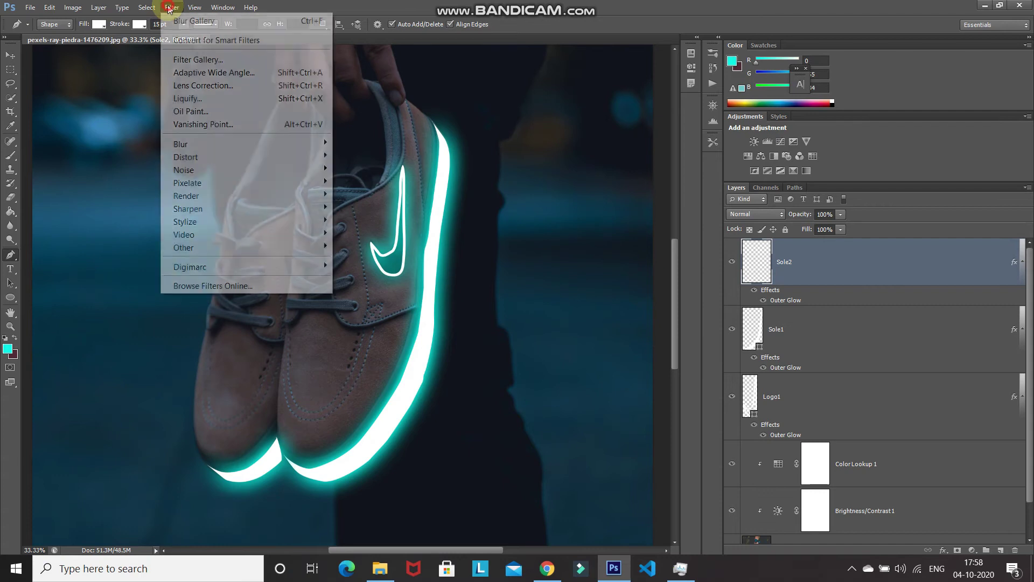
{"action": "mouse_move", "coordinate": [196, 147]}
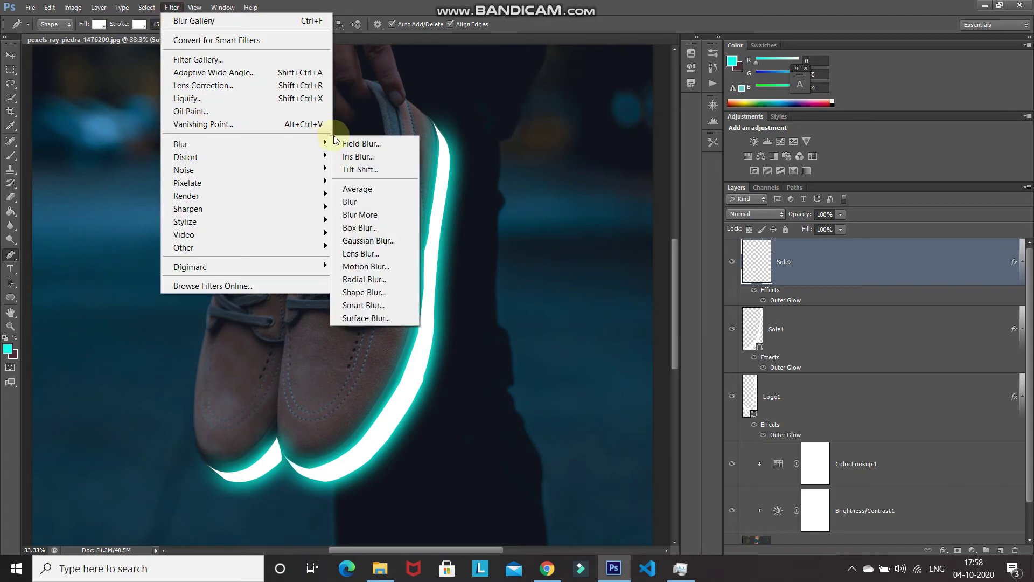
{"action": "left_click", "coordinate": [347, 143]}
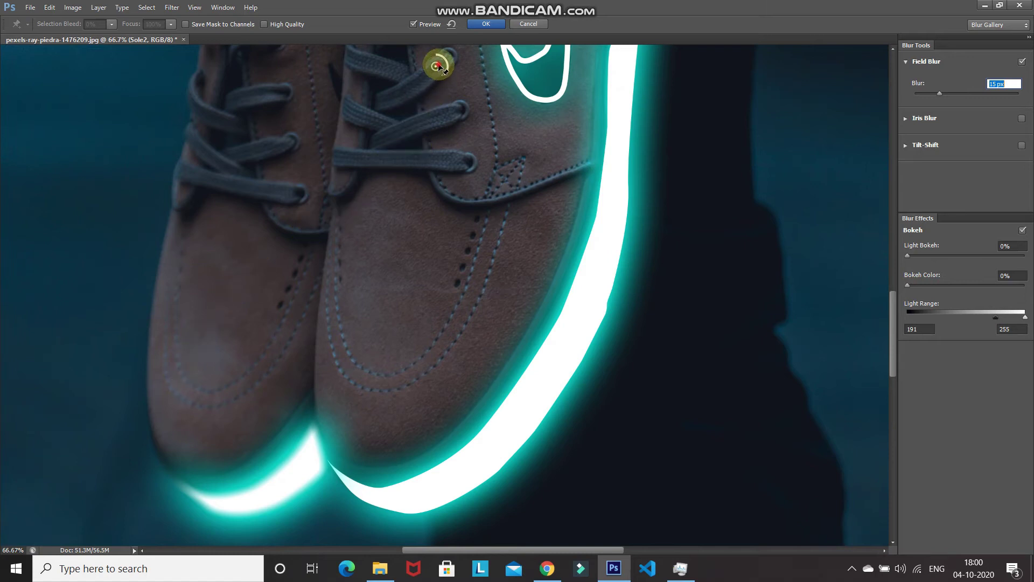
Blur the rear sole with a 5 px Field Blur pin at its inner end and a 15 px pin near the toe.
{"action": "left_click_drag", "start_coordinate": [426, 72], "coordinate": [353, 162]}
{"action": "left_click_drag", "start_coordinate": [350, 264], "coordinate": [310, 459]}
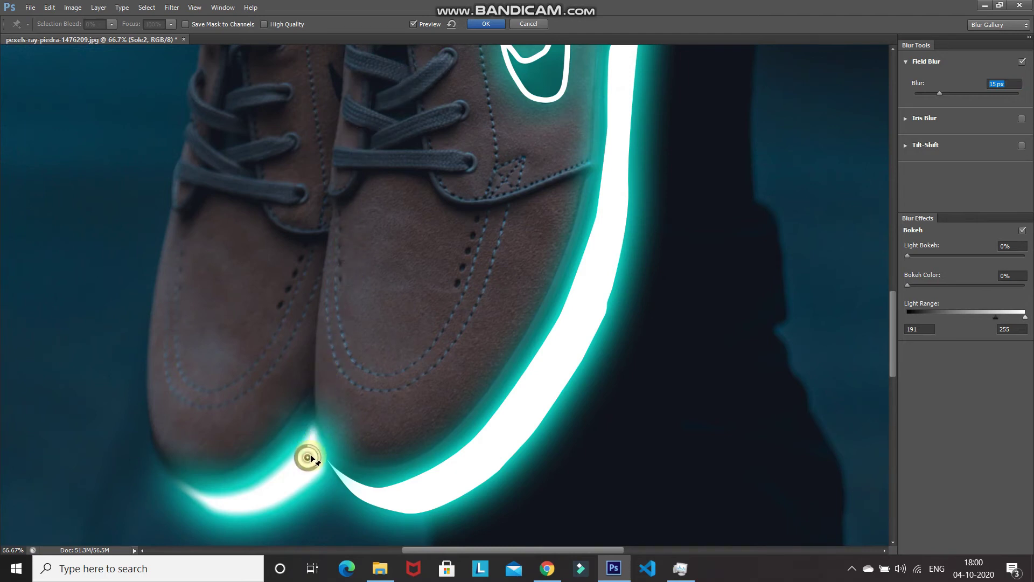
{"action": "type", "text": "10"}
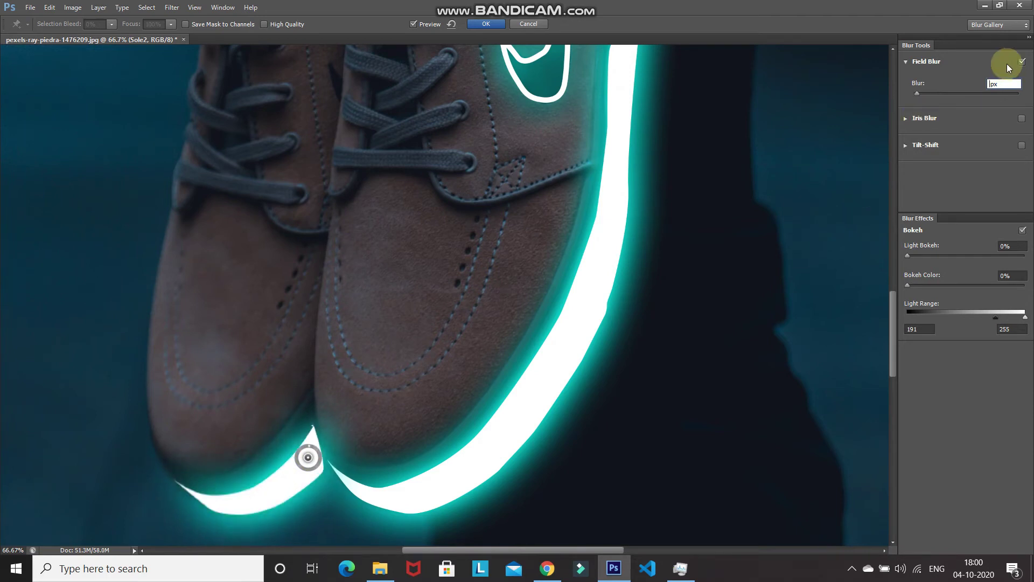
{"action": "type", "text": "5"}
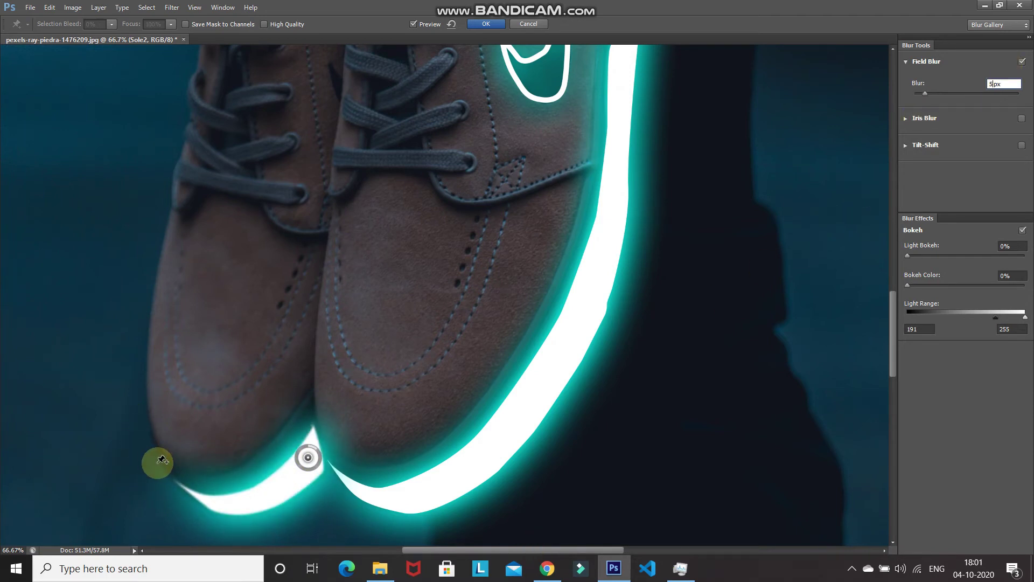
{"action": "left_click", "coordinate": [235, 503]}
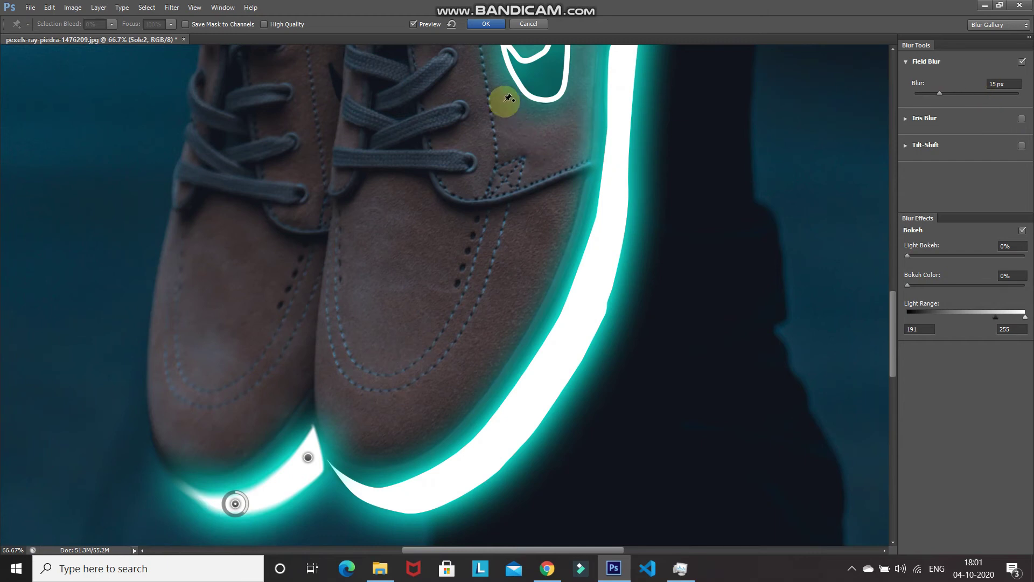
{"action": "left_click", "coordinate": [490, 26]}
Create a new layer group and set the Pen tool's shapes to no fill with a 10 pt white stroke.
{"action": "scroll", "coordinate": [396, 270], "scroll_direction": "up", "scroll_amount": 4}
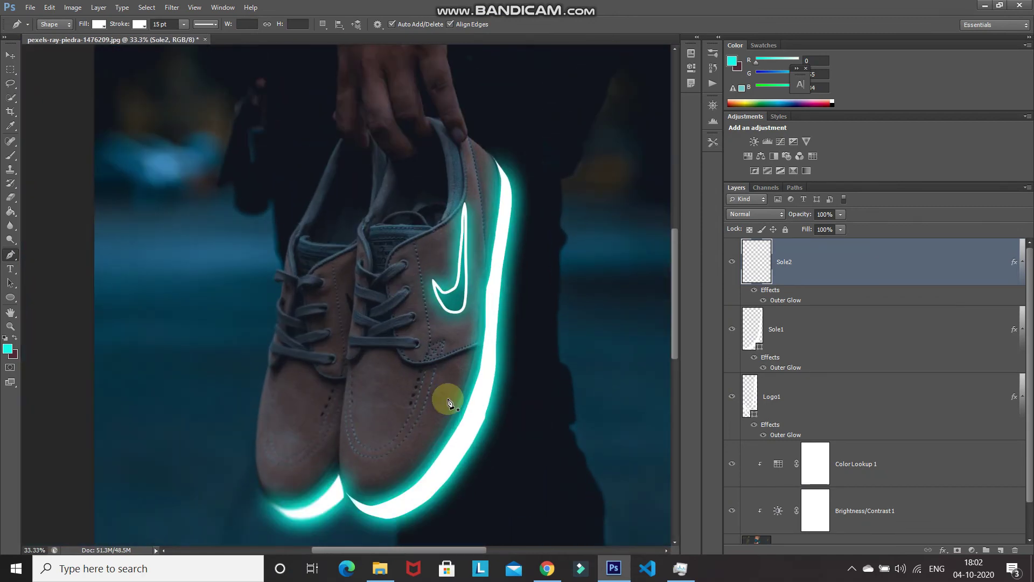
{"action": "left_click", "coordinate": [986, 550]}
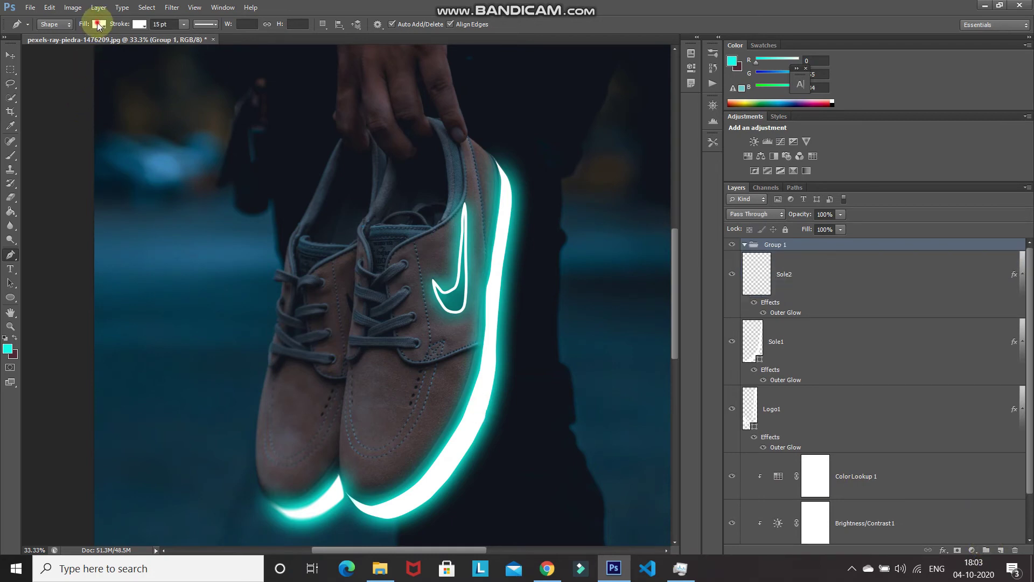
{"action": "left_click", "coordinate": [99, 24]}
{"action": "left_click", "coordinate": [51, 47]}
{"action": "left_click", "coordinate": [98, 24]}
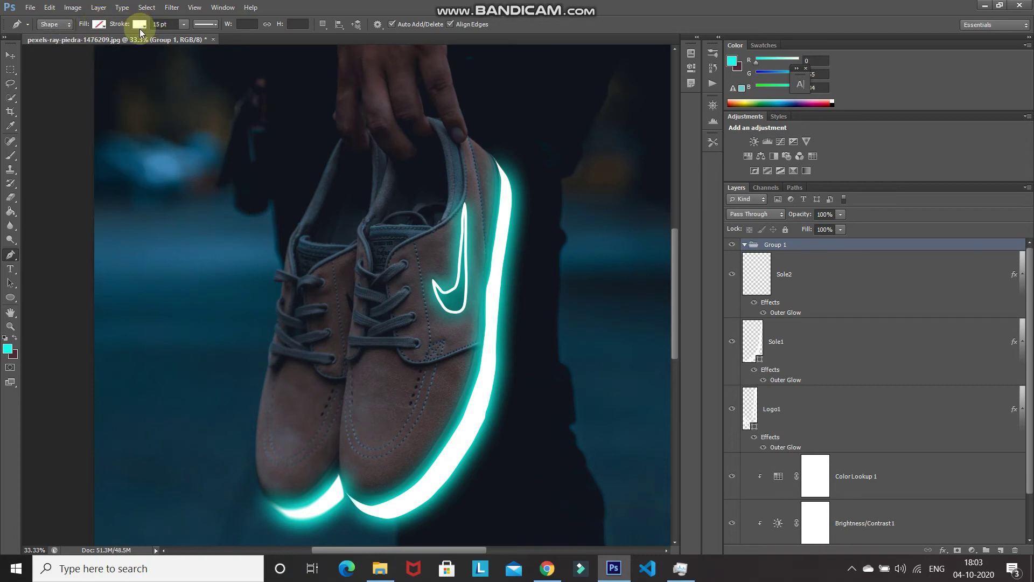
{"action": "left_click", "coordinate": [163, 24]}
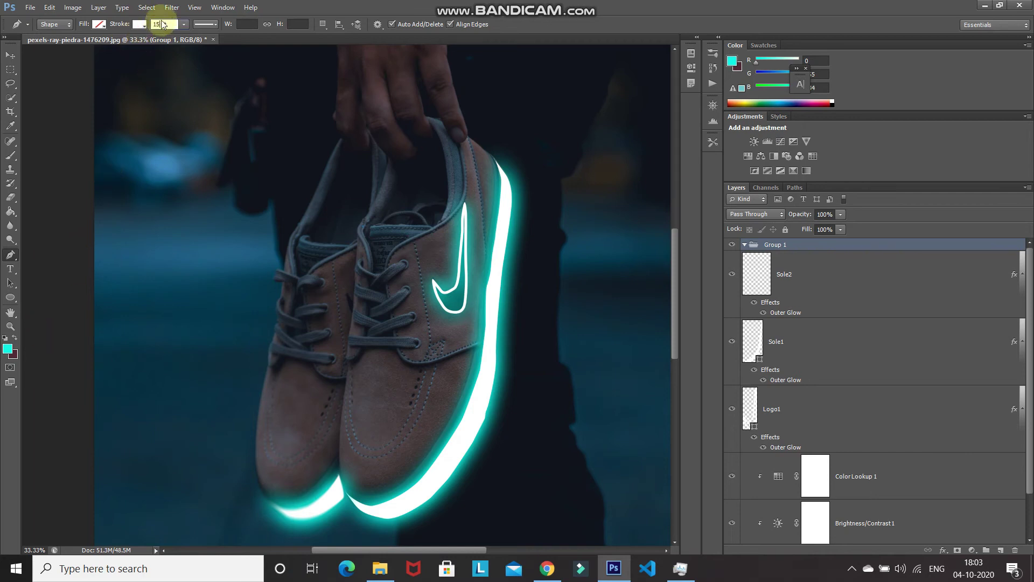
{"action": "key", "text": "Return"}
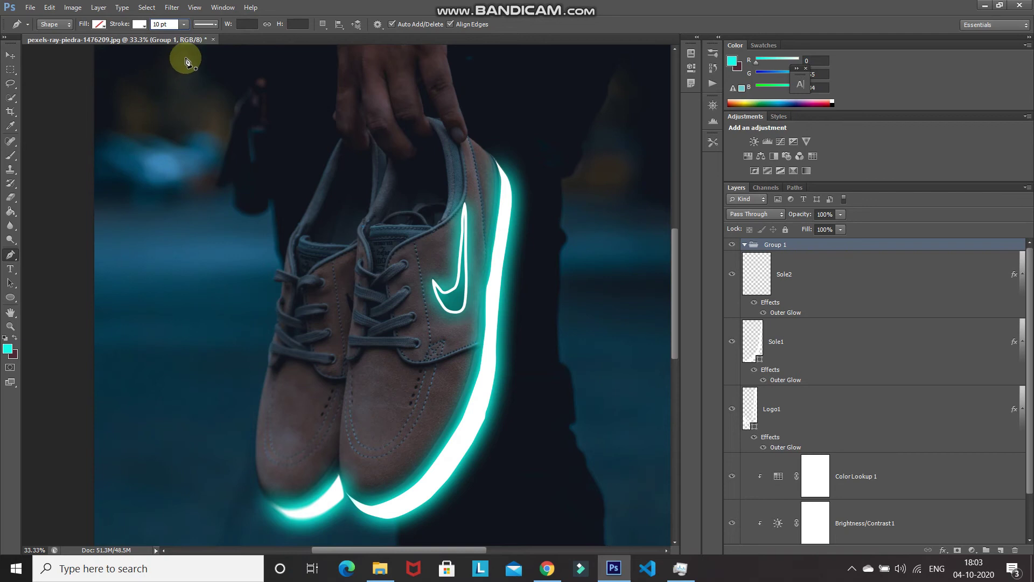
Set the Pen tool's stroke style to a dotted line.
{"action": "left_click", "coordinate": [203, 24]}
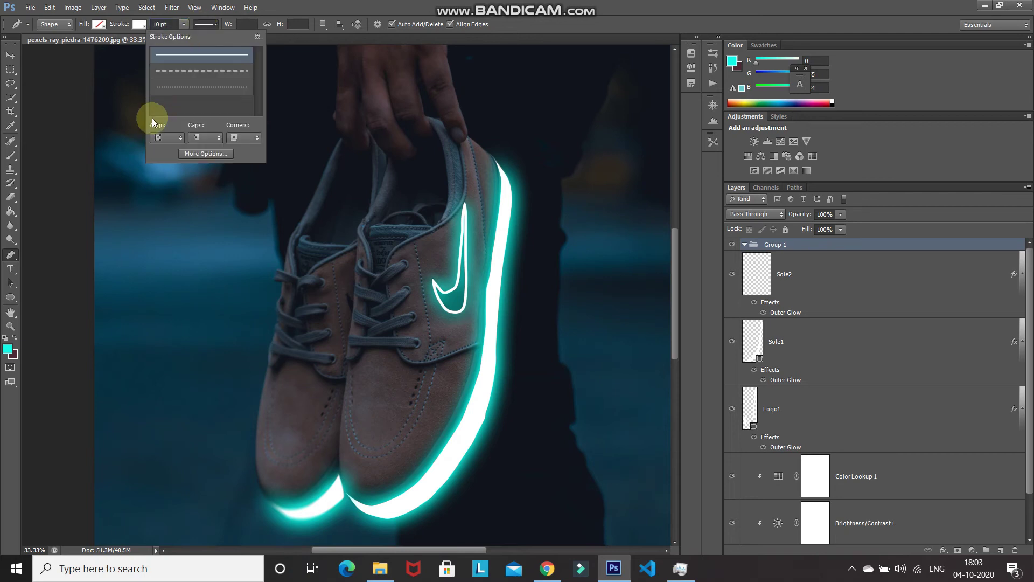
{"action": "left_click", "coordinate": [176, 94]}
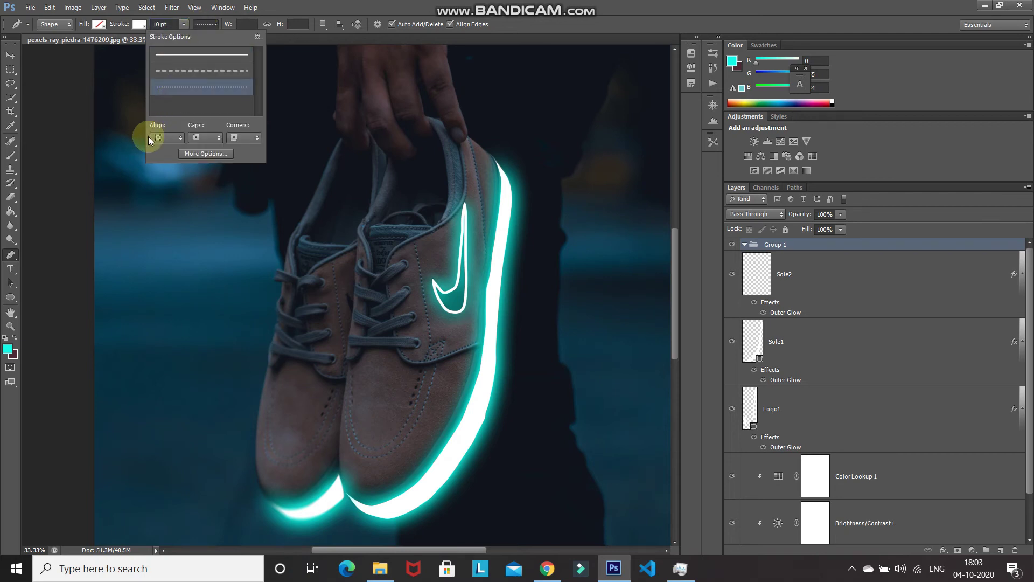
{"action": "left_click", "coordinate": [214, 24]}
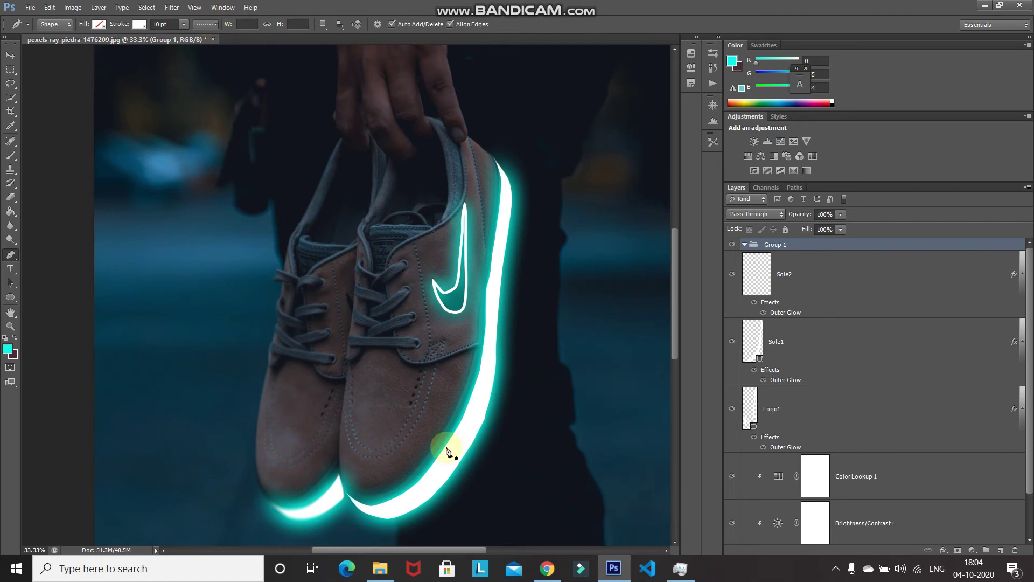
Trace the outer row of toe stitching on the front shoe as an open dotted path.
{"action": "left_click", "coordinate": [437, 367]}
{"action": "left_click", "coordinate": [421, 412]}
{"action": "left_click", "coordinate": [404, 439]}
{"action": "left_click", "coordinate": [376, 457]}
{"action": "left_click", "coordinate": [346, 434]}
{"action": "left_click", "coordinate": [345, 420]}
{"action": "left_click", "coordinate": [347, 365]}
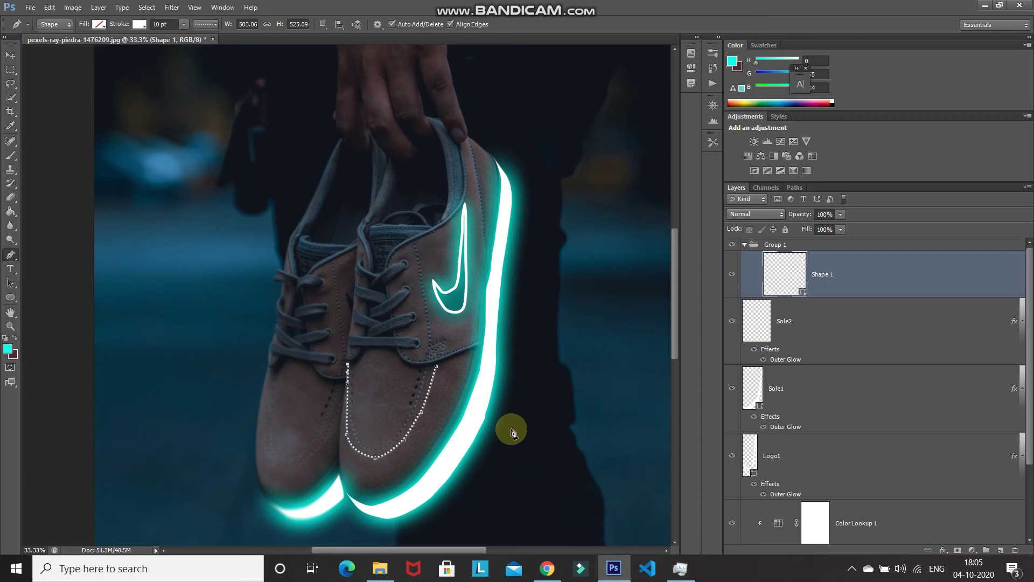
{"action": "key", "text": "Return"}
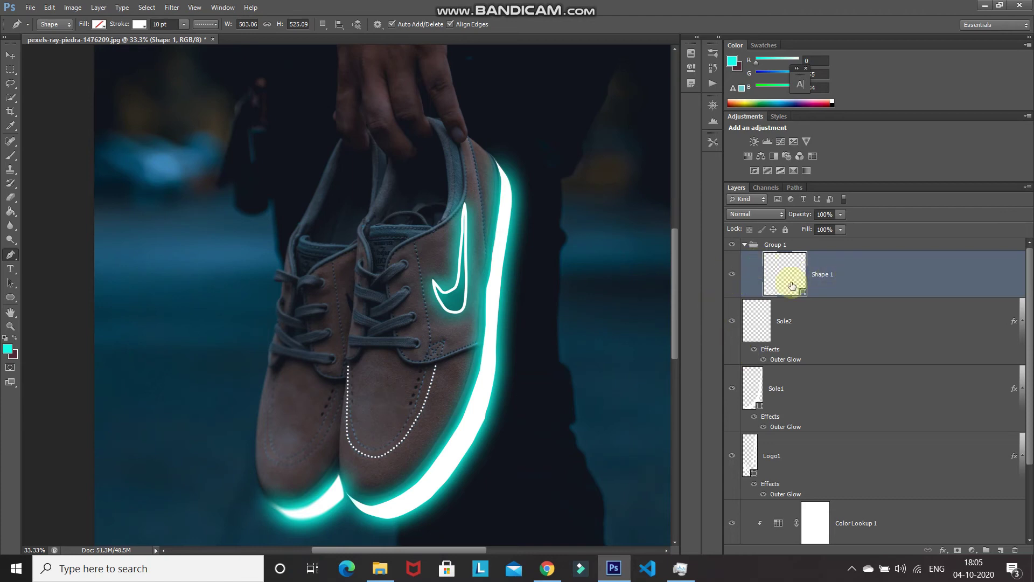
Trace the front shoe's inner row of toe stitching as a second dotted path inside the group.
{"action": "left_click", "coordinate": [744, 245]}
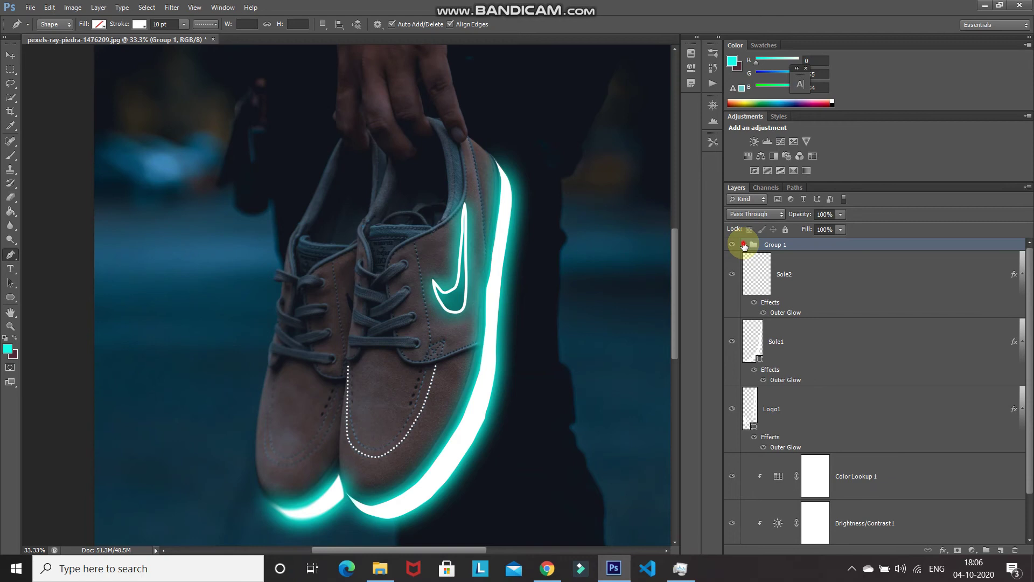
{"action": "left_click", "coordinate": [744, 245]}
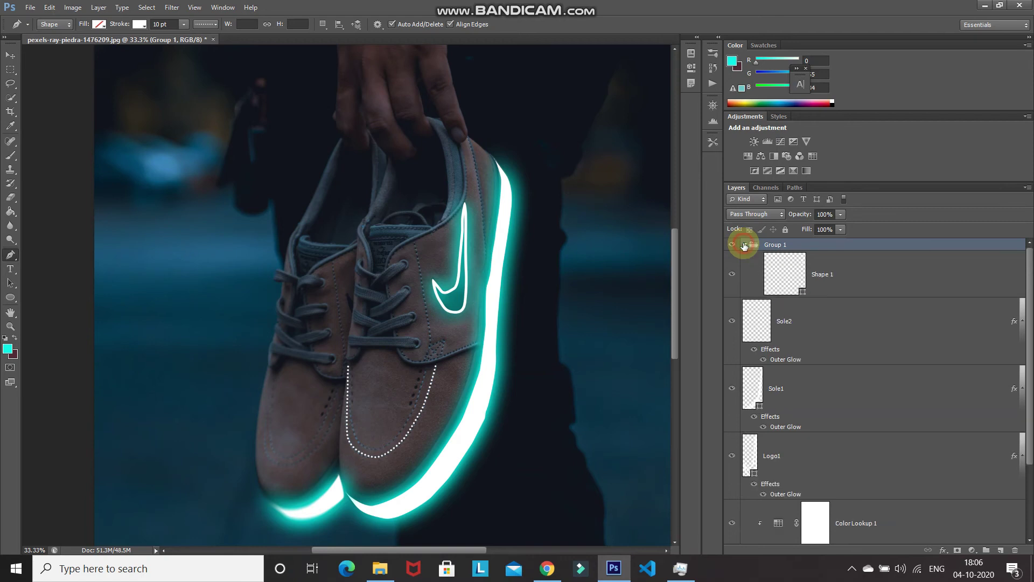
{"action": "left_click", "coordinate": [867, 278]}
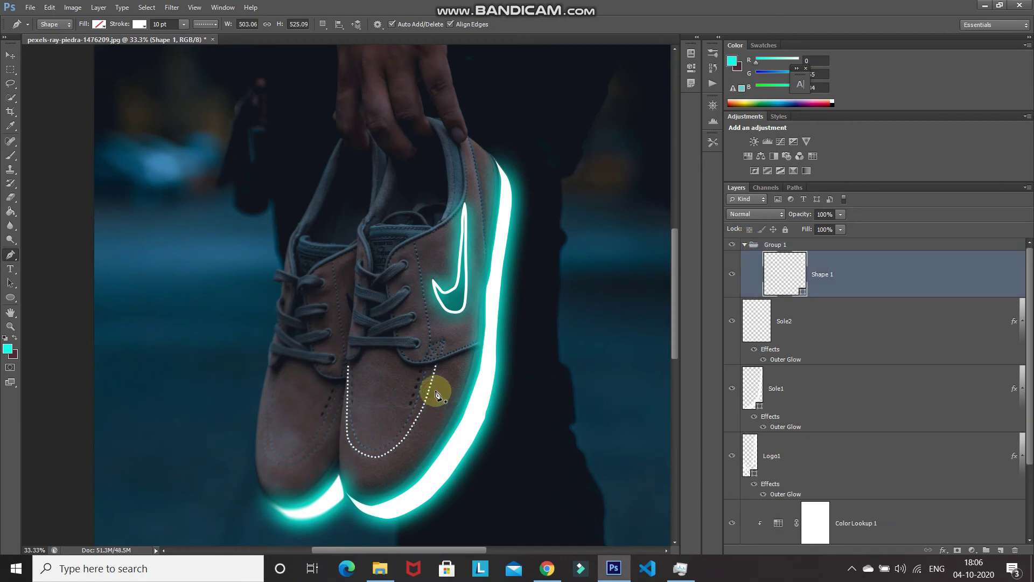
{"action": "left_click", "coordinate": [426, 369]}
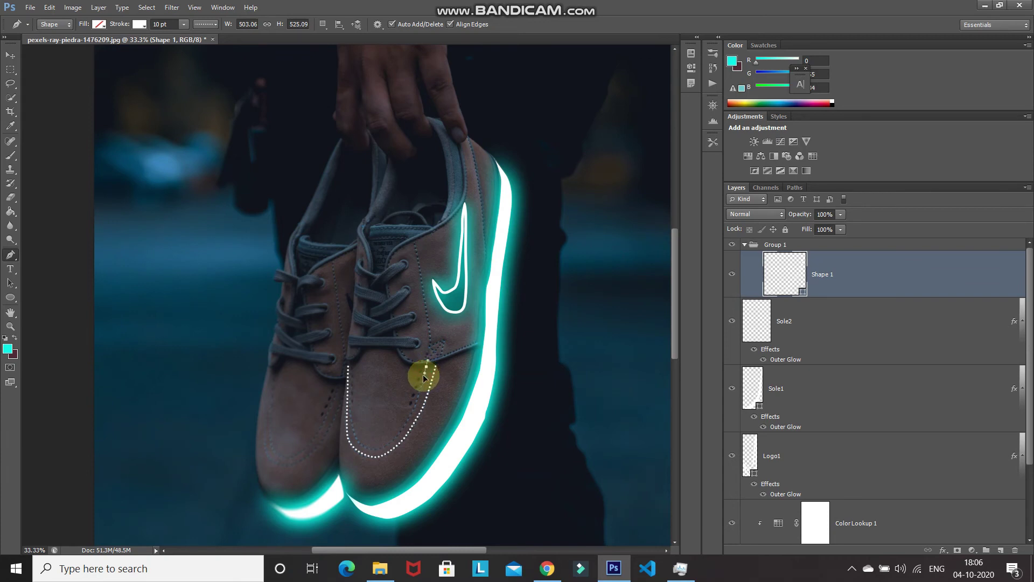
{"action": "left_click", "coordinate": [385, 438]}
{"action": "left_click", "coordinate": [351, 370]}
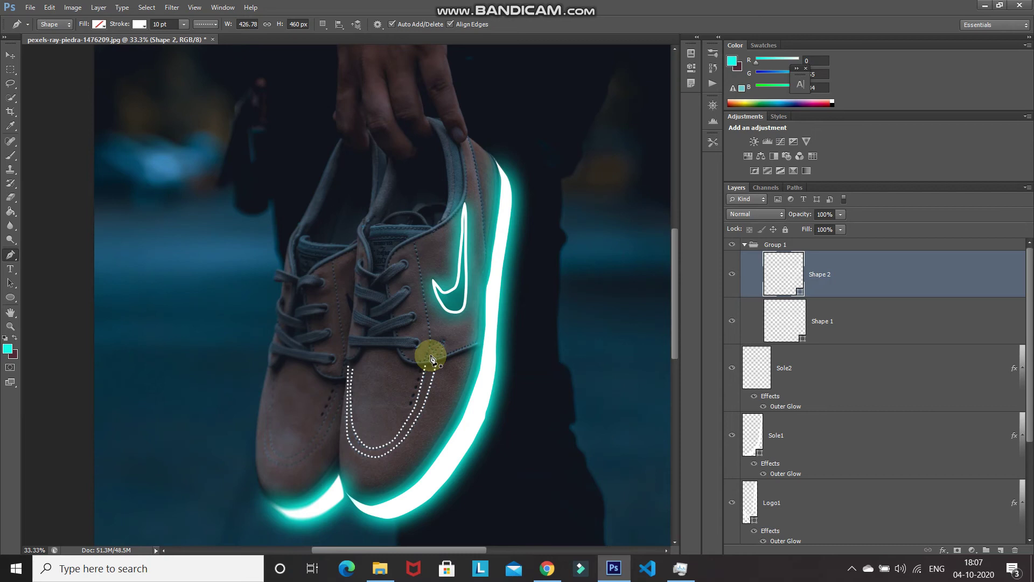
Trace the front shoe's side seam, the small zigzag stitching below it and the heel seam with dotted paths.
{"action": "left_click", "coordinate": [415, 244]}
{"action": "left_click", "coordinate": [433, 352]}
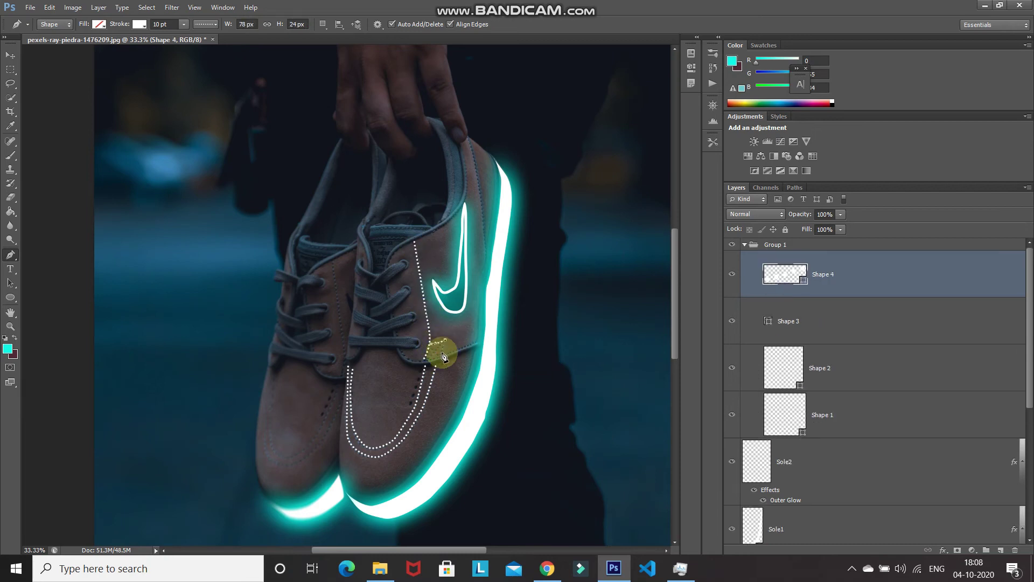
{"action": "left_click", "coordinate": [434, 351]}
{"action": "left_click", "coordinate": [468, 140]}
{"action": "left_click", "coordinate": [486, 264]}
Trace the rear shoe's side seam and both rows of its toe stitching with dotted paths.
{"action": "left_click", "coordinate": [331, 264]}
{"action": "left_click", "coordinate": [345, 372]}
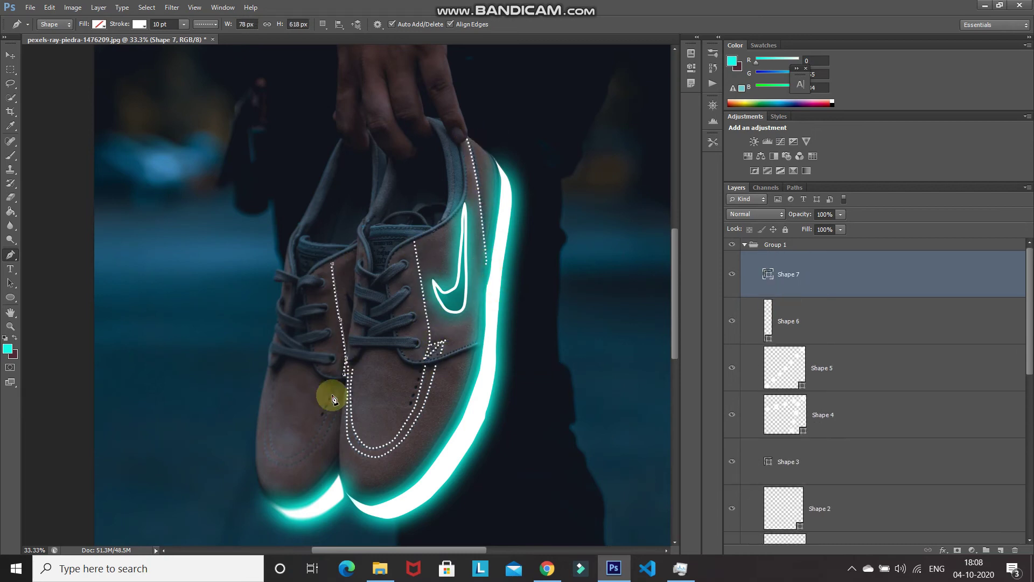
{"action": "left_click", "coordinate": [343, 398]}
{"action": "left_click", "coordinate": [321, 442]}
{"action": "left_click", "coordinate": [277, 453]}
{"action": "left_click", "coordinate": [267, 417]}
{"action": "left_click", "coordinate": [305, 450]}
{"action": "left_click", "coordinate": [277, 371]}
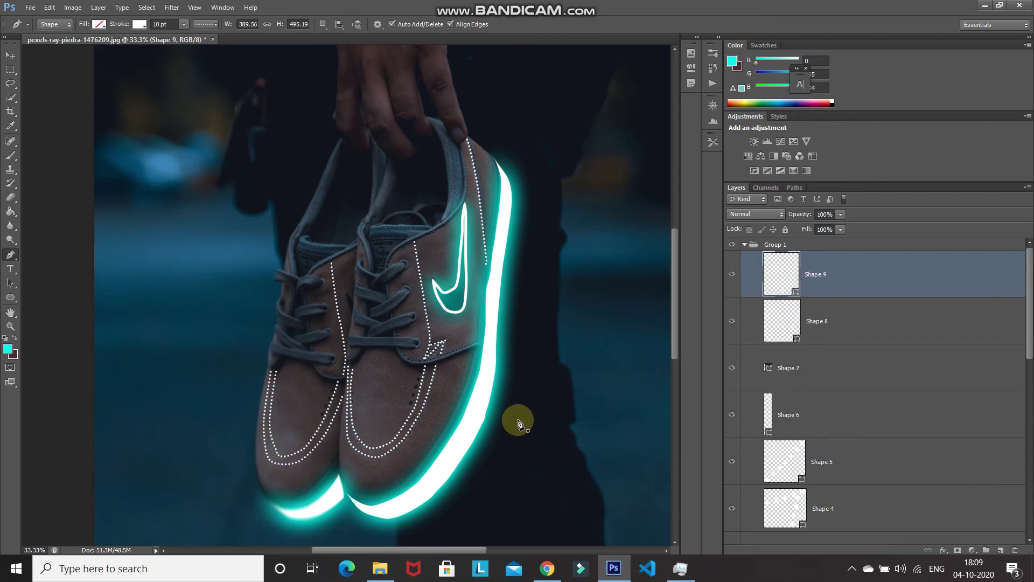
Copy an existing outer glow effect onto the group of dotted paths and rename the group Dotted.
{"action": "left_click", "coordinate": [745, 246]}
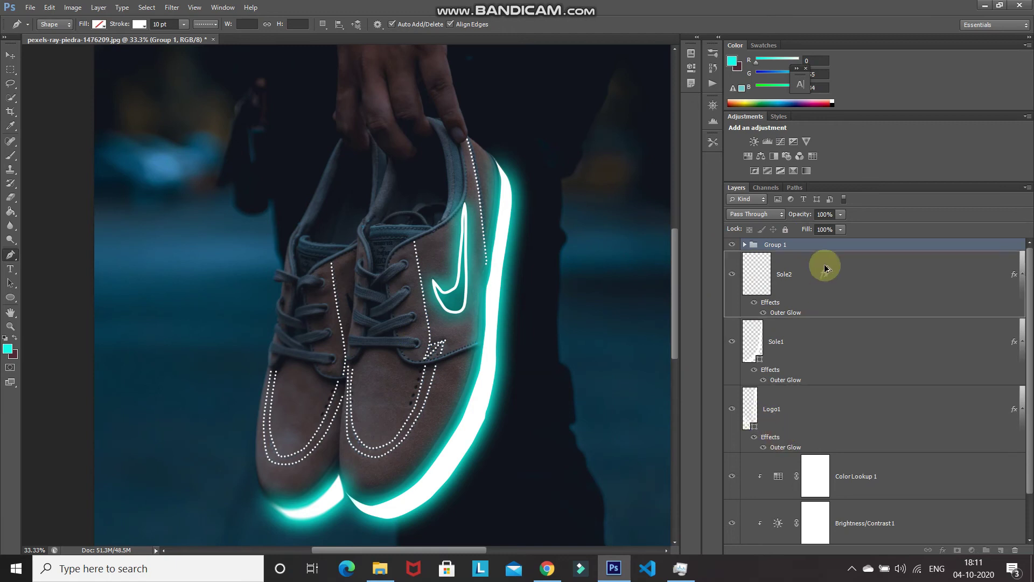
{"action": "left_click_drag", "start_coordinate": [824, 266], "coordinate": [776, 245]}
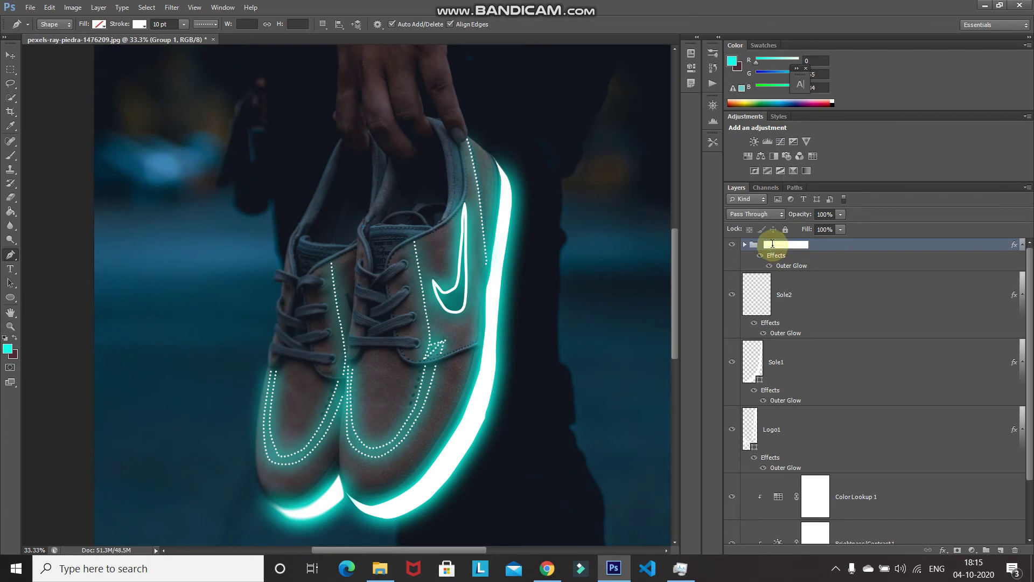
{"action": "type", "text": "tted"}
{"action": "key", "text": "Return"}
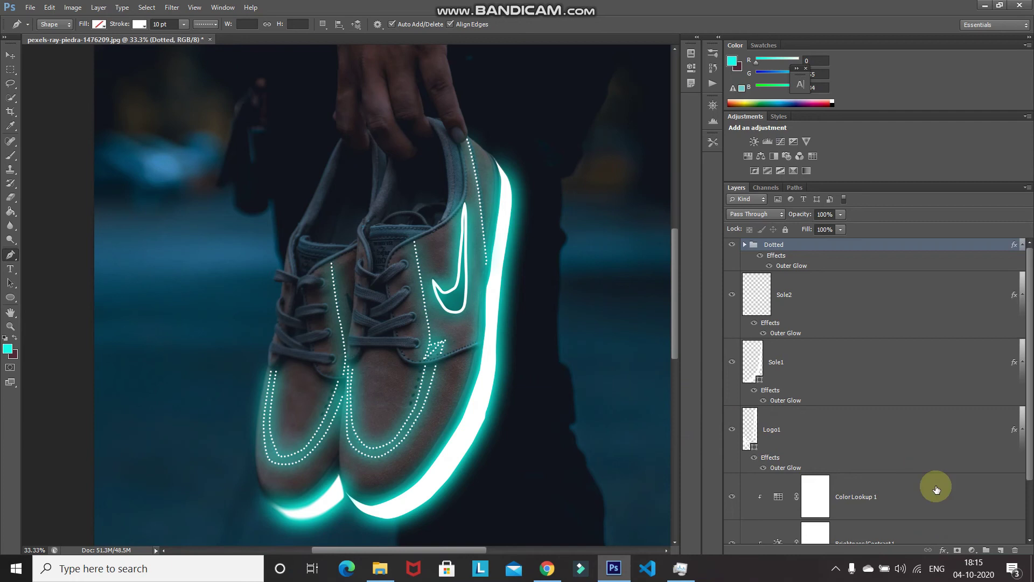
Create a new layer group above Dotted and name it Laces.
{"action": "left_click", "coordinate": [987, 551]}
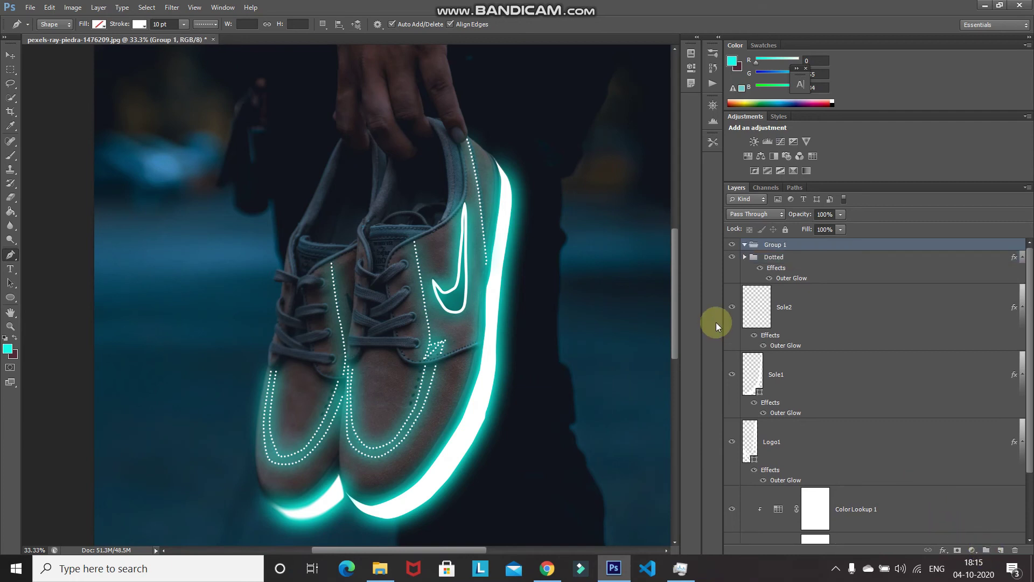
{"action": "left_click", "coordinate": [777, 245]}
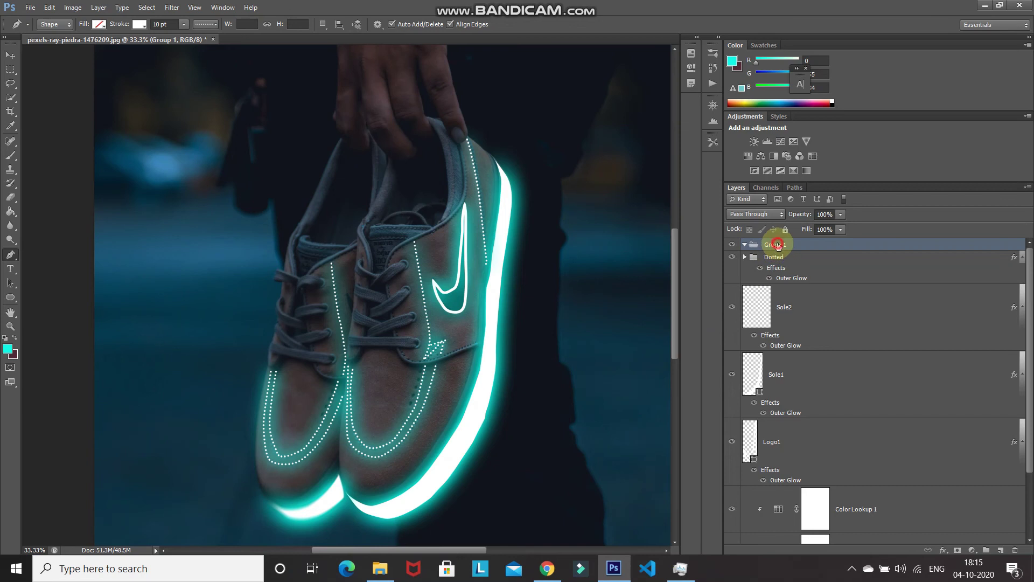
{"action": "type", "text": "Laces"}
{"action": "key", "text": "Return"}
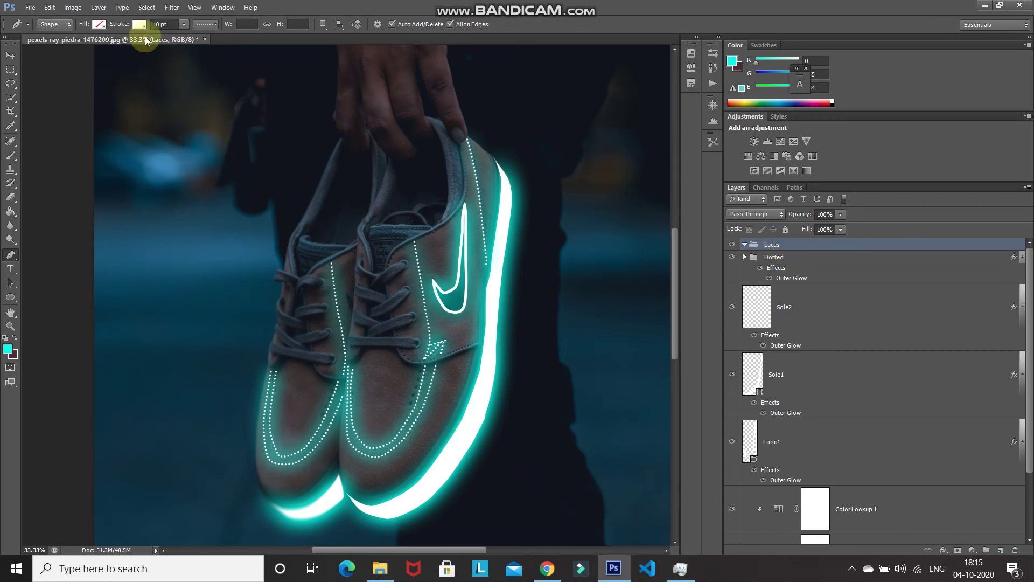
Set the Pen tool's stroke to a 5 pt solid line.
{"action": "type", "text": "5"}
{"action": "key", "text": "Return"}
{"action": "left_click", "coordinate": [205, 24]}
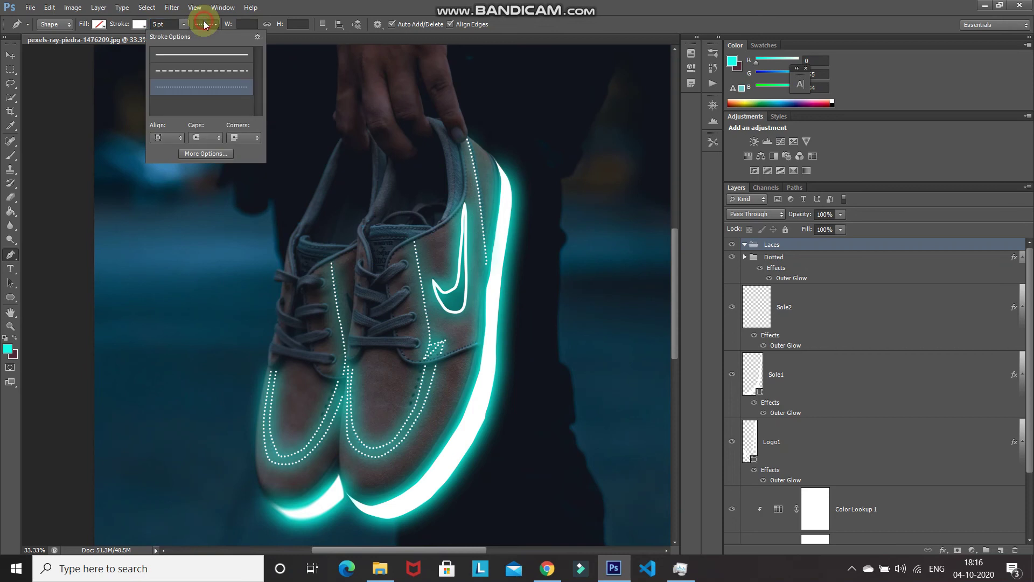
{"action": "left_click", "coordinate": [193, 55]}
{"action": "left_click", "coordinate": [212, 24]}
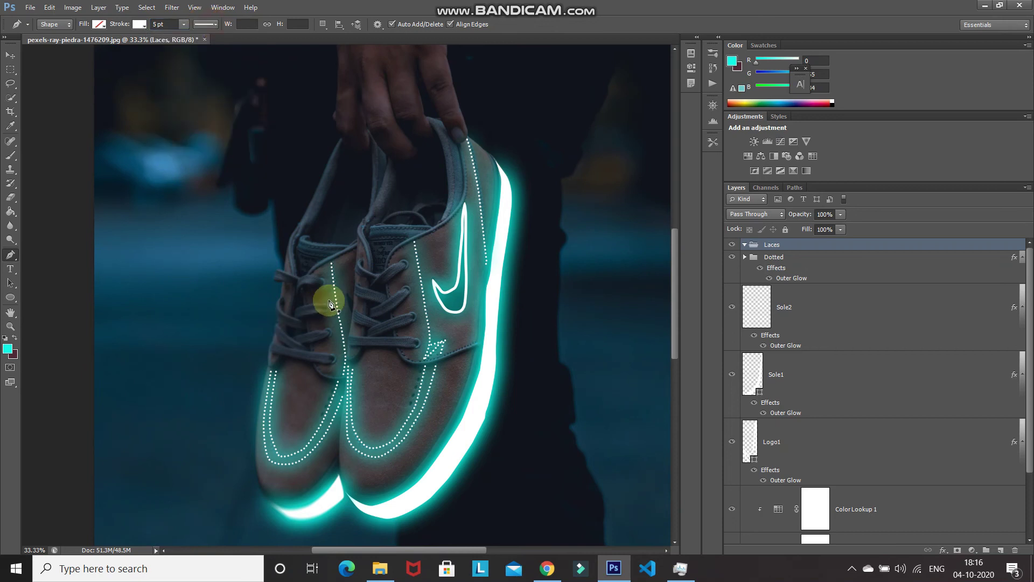
Outline the front shoe's lowest lace strands with thin white Pen paths in the Laces group.
{"action": "scroll", "coordinate": [328, 303], "scroll_direction": "up", "scroll_amount": 1}
{"action": "left_click", "coordinate": [351, 379]}
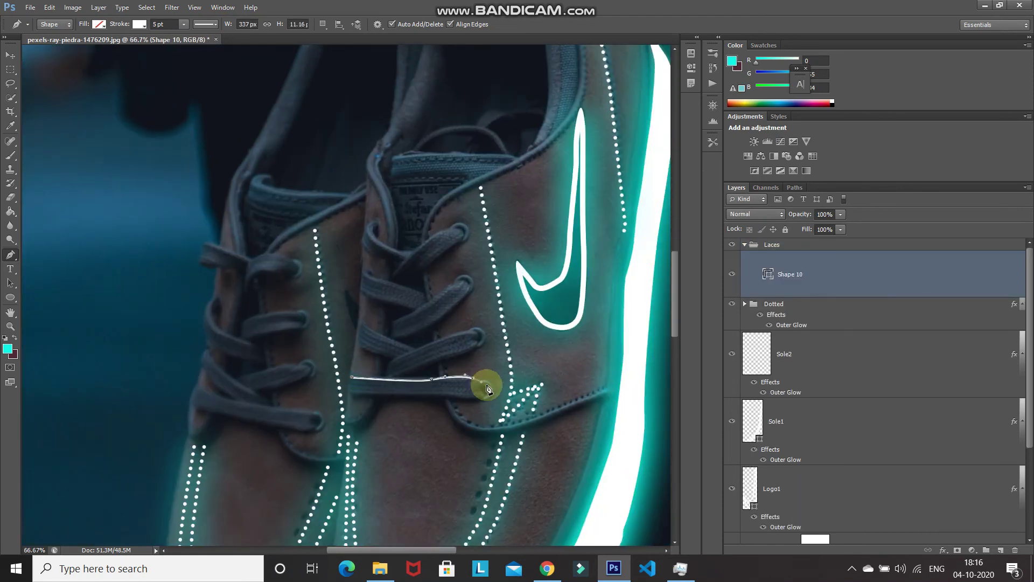
{"action": "left_click", "coordinate": [483, 383]}
{"action": "left_click", "coordinate": [351, 392]}
{"action": "left_click", "coordinate": [351, 379]}
{"action": "left_click", "coordinate": [388, 364]}
{"action": "left_click", "coordinate": [477, 335]}
{"action": "left_click", "coordinate": [477, 342]}
{"action": "left_click", "coordinate": [407, 375]}
{"action": "left_click", "coordinate": [363, 323]}
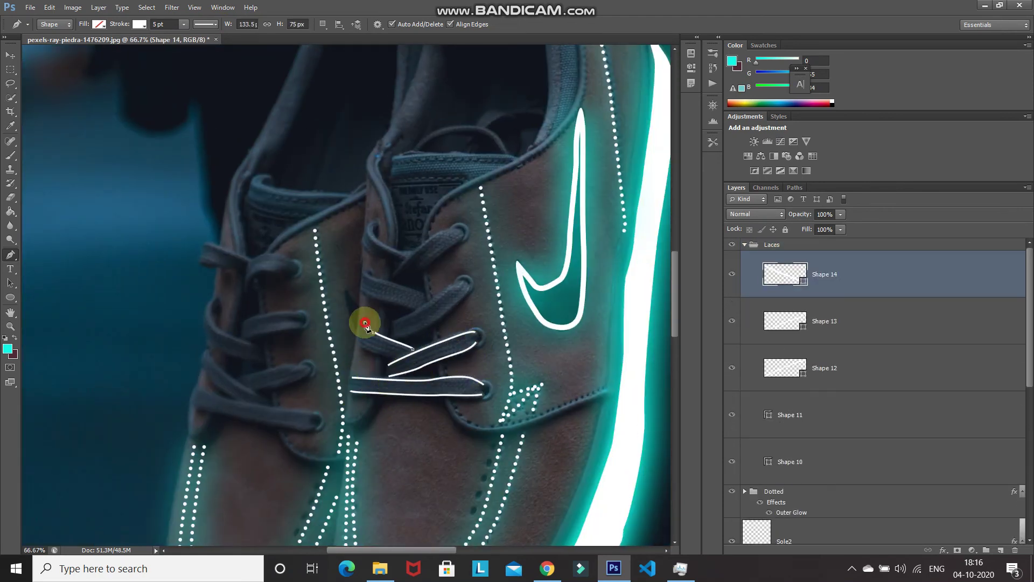
Outline the front shoe's remaining lace strands up to the top eyelet with white Pen paths.
{"action": "left_click", "coordinate": [409, 354]}
{"action": "left_click", "coordinate": [469, 291]}
{"action": "left_click", "coordinate": [412, 289]}
{"action": "left_click", "coordinate": [364, 293]}
{"action": "left_click", "coordinate": [438, 231]}
{"action": "left_click", "coordinate": [409, 277]}
{"action": "left_click", "coordinate": [362, 250]}
{"action": "left_click", "coordinate": [373, 225]}
Outline all of the rear shoe's lace strands with white Pen paths.
{"action": "left_click", "coordinate": [203, 392]}
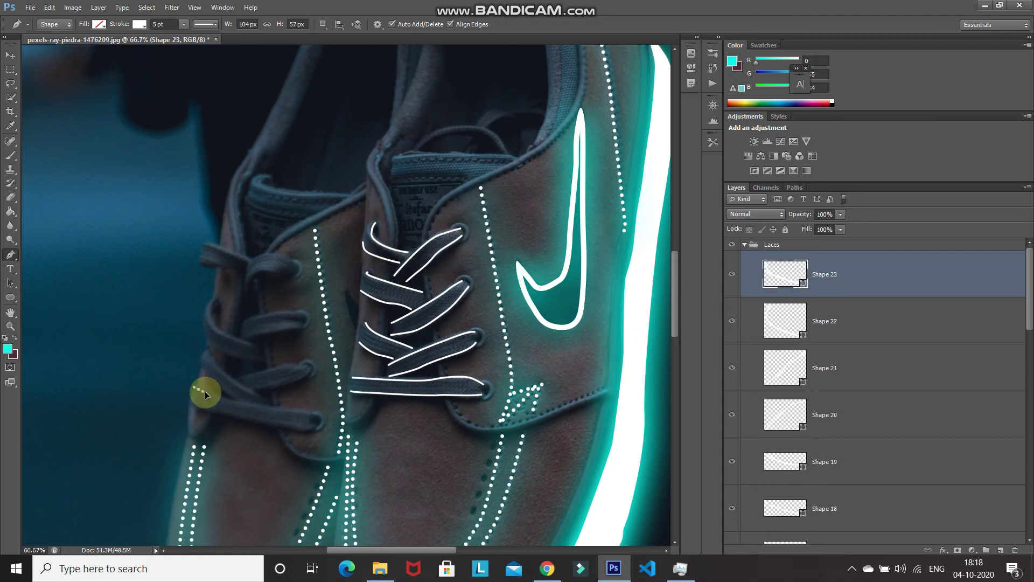
{"action": "left_click", "coordinate": [259, 423]}
{"action": "left_click", "coordinate": [242, 387]}
{"action": "left_click", "coordinate": [302, 377]}
{"action": "key", "text": "ctrl+minus"}
{"action": "left_click", "coordinate": [215, 293]}
{"action": "left_click", "coordinate": [277, 307]}
{"action": "left_click", "coordinate": [250, 270]}
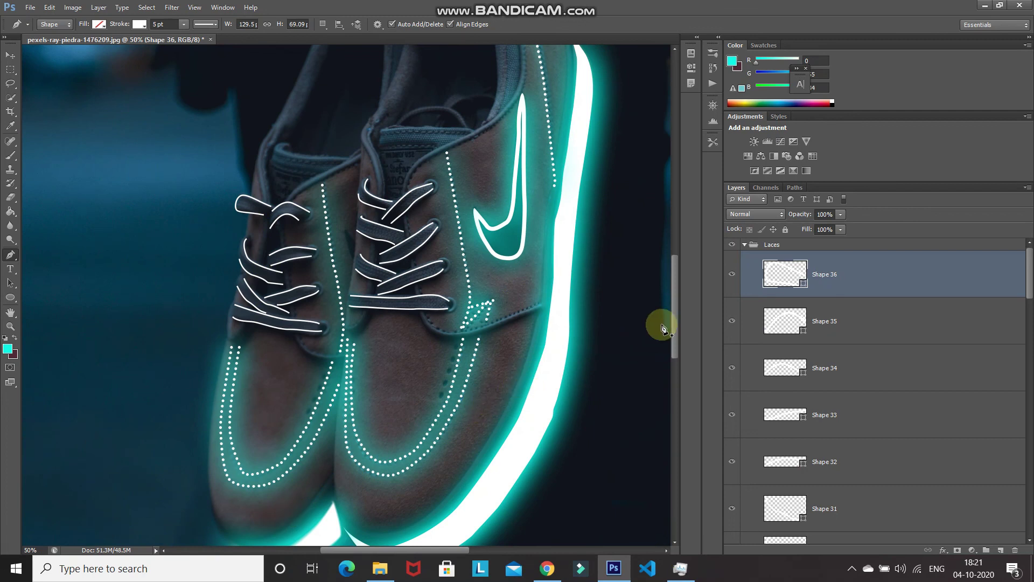
Copy the swoosh layer's Outer Glow to the Laces group and change that glow's colour to magenta ff00f0.
{"action": "left_click", "coordinate": [745, 245]}
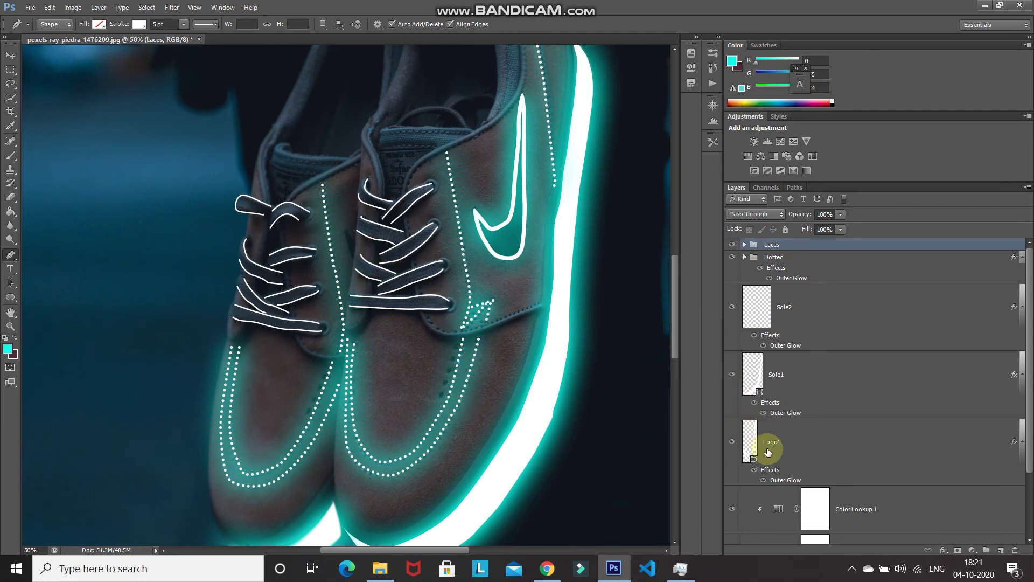
{"action": "left_click_drag", "start_coordinate": [771, 471], "coordinate": [805, 247]}
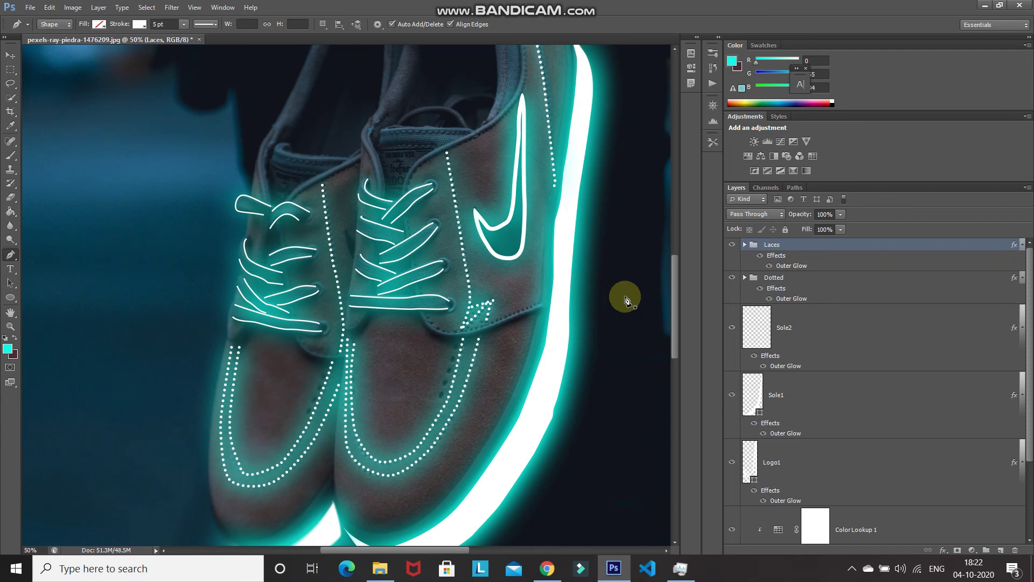
{"action": "left_click", "coordinate": [784, 266]}
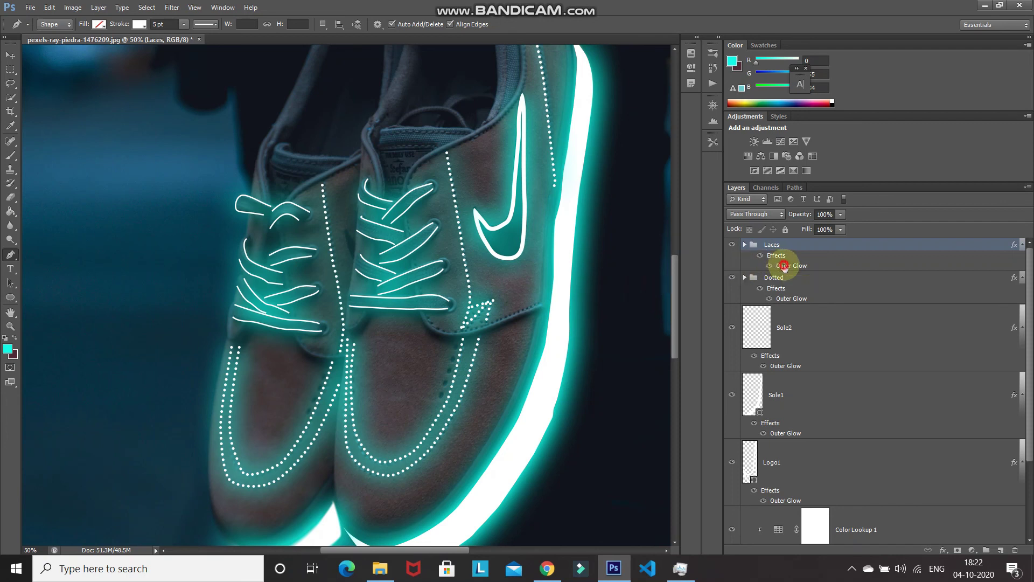
{"action": "double_click", "coordinate": [785, 266]}
{"action": "left_click", "coordinate": [644, 312]}
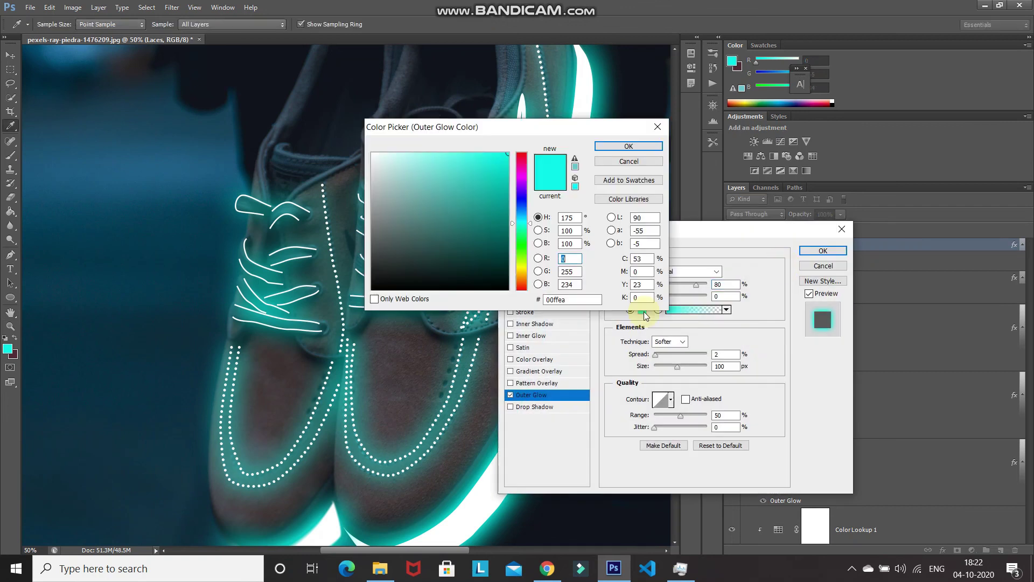
{"action": "left_click", "coordinate": [521, 172]}
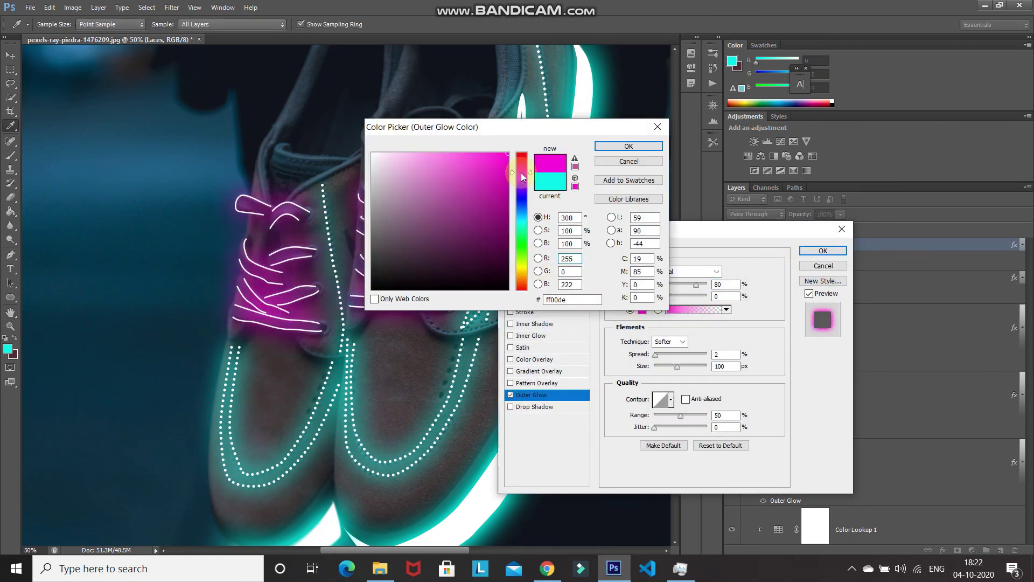
{"action": "double_click", "coordinate": [572, 299]}
{"action": "type", "text": "ff00f0"}
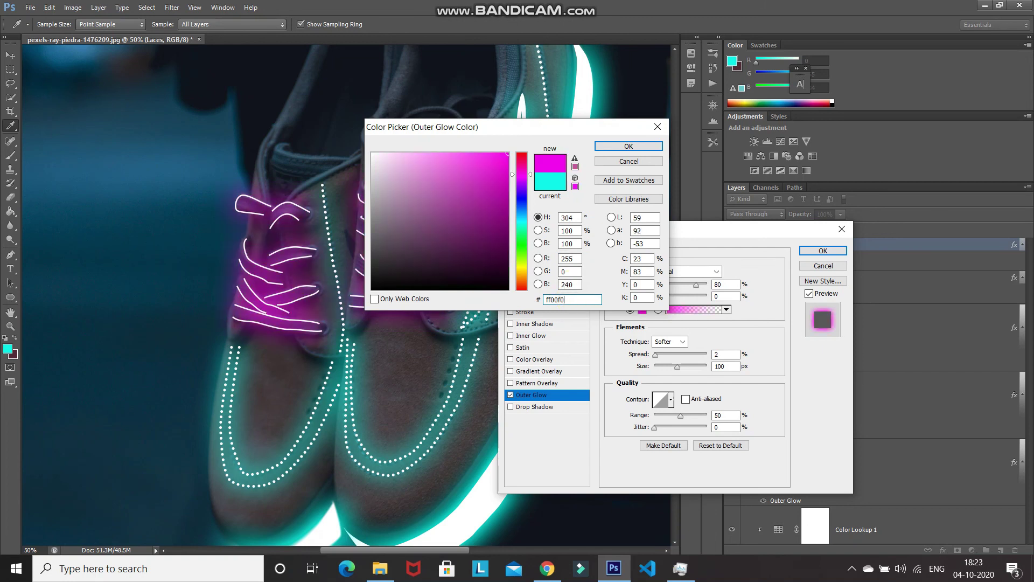
{"action": "key", "text": "Return"}
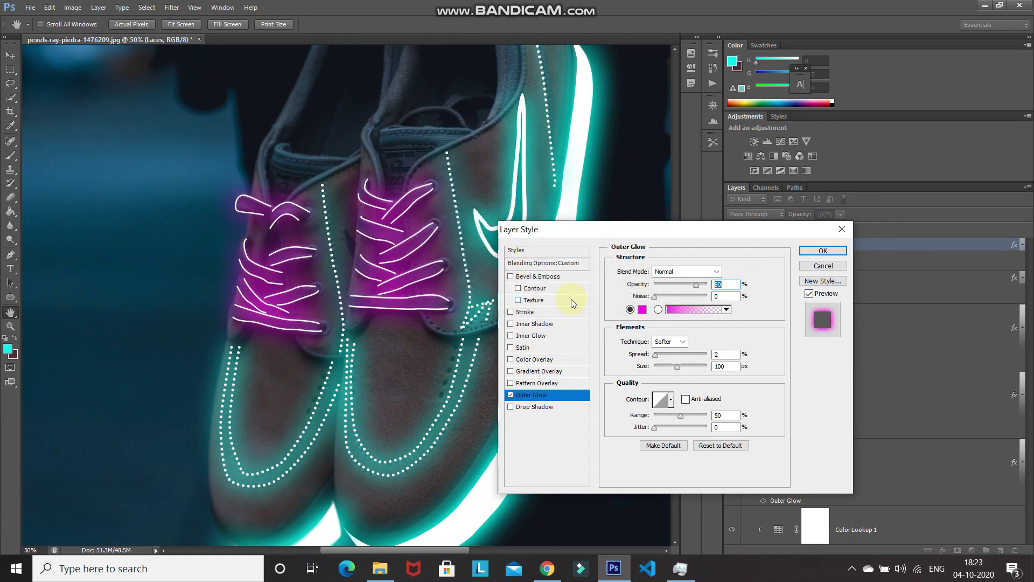
{"action": "left_click", "coordinate": [826, 250]}
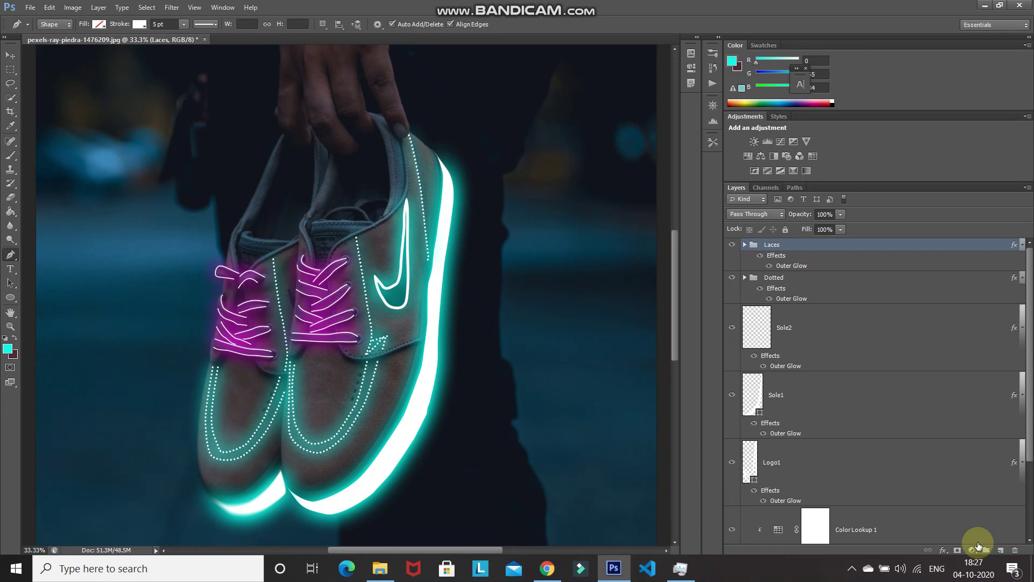
Add a new layer above the Laces group and ready the Brush tool with cyan 00ffea as the foreground colour.
{"action": "left_click", "coordinate": [1000, 550]}
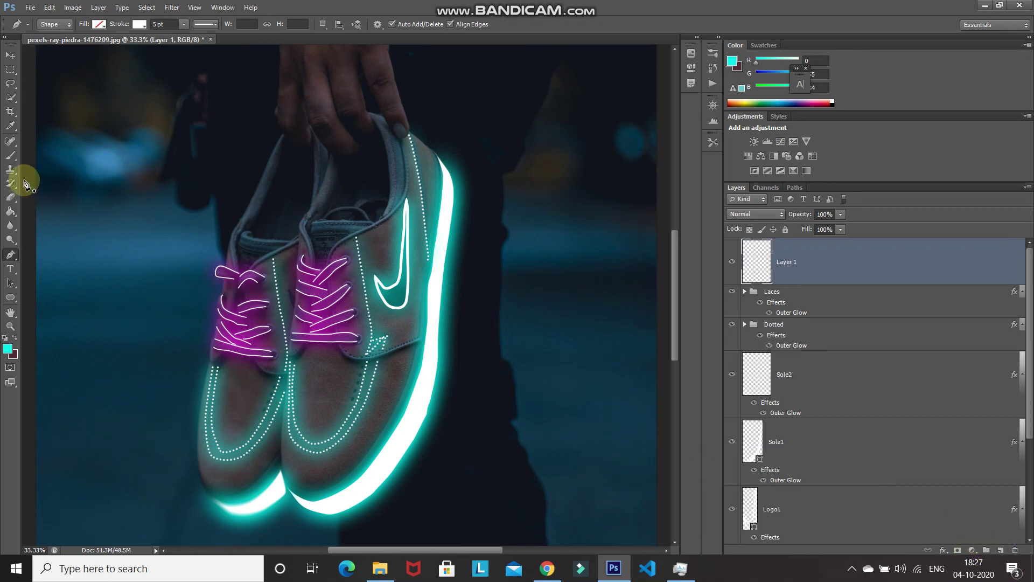
{"action": "left_click_drag", "start_coordinate": [9, 160], "coordinate": [37, 147]}
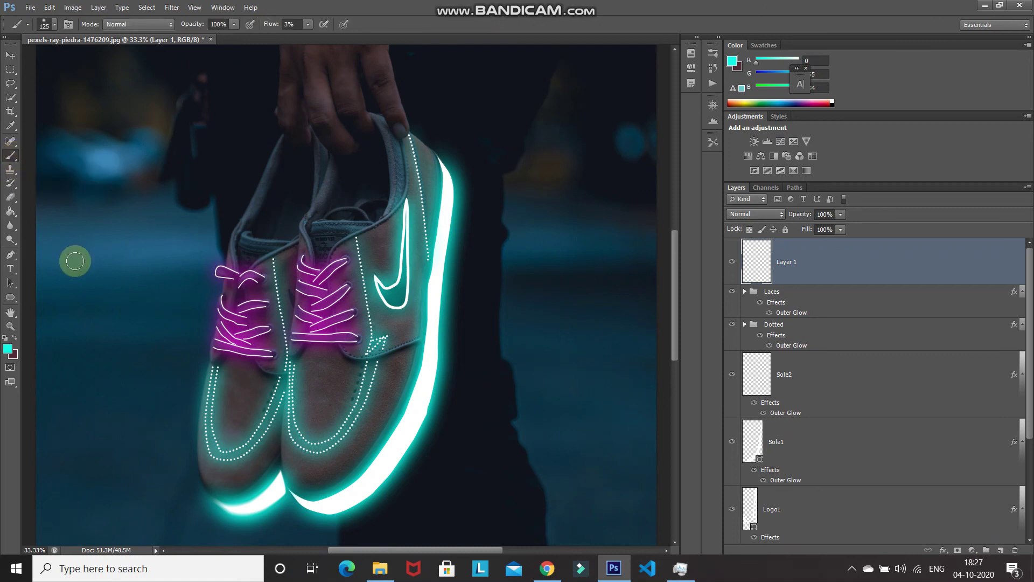
{"action": "left_click", "coordinate": [55, 25]}
{"action": "double_click", "coordinate": [24, 111]}
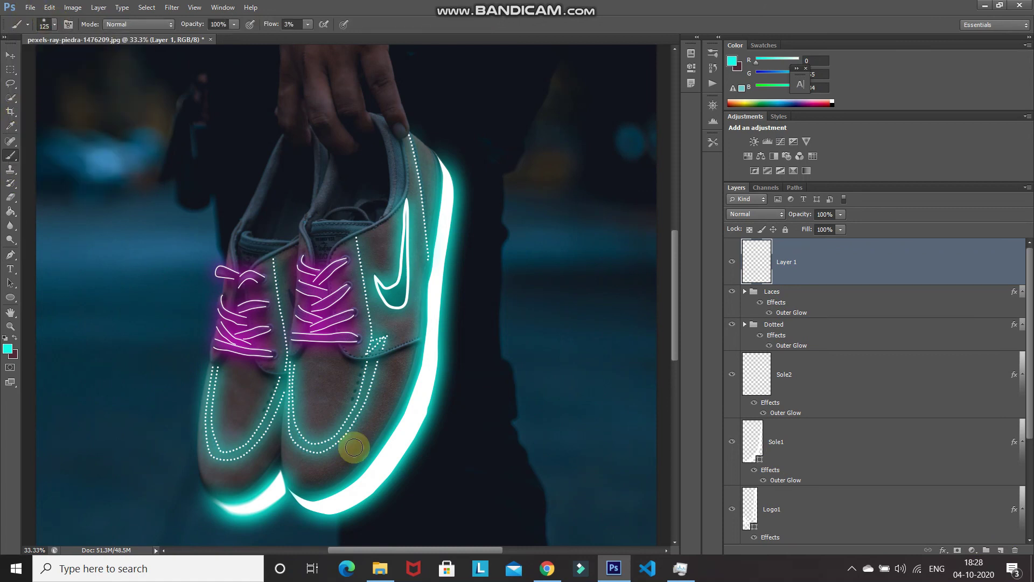
{"action": "left_click", "coordinate": [7, 349]}
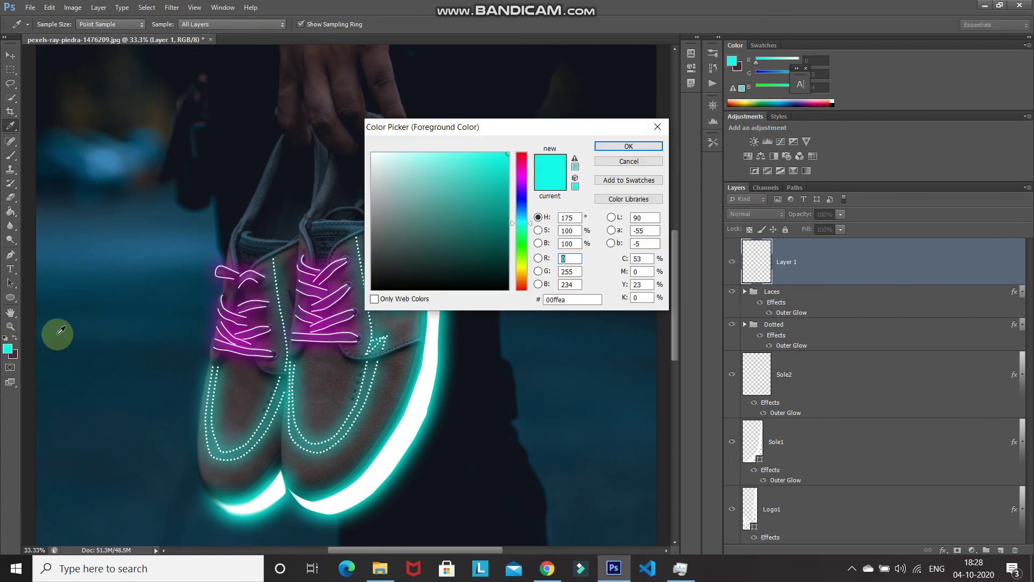
{"action": "left_click", "coordinate": [629, 145]}
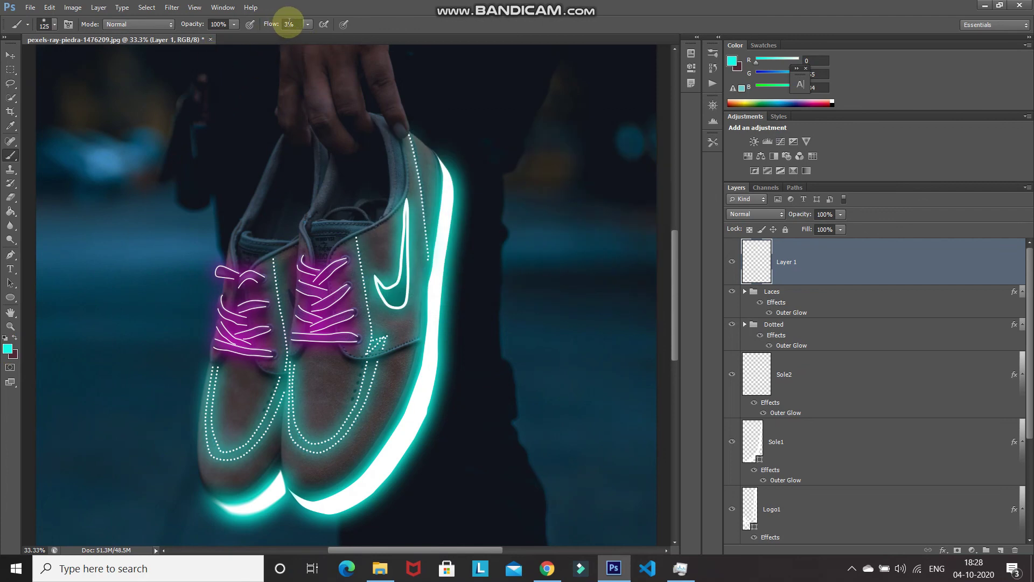
Paint a faint cyan glow along the outside of the front shoe's sole, using a 250 px brush, then reduce the brush to 125 px.
{"action": "scroll", "coordinate": [300, 522], "scroll_direction": "down", "scroll_amount": 2}
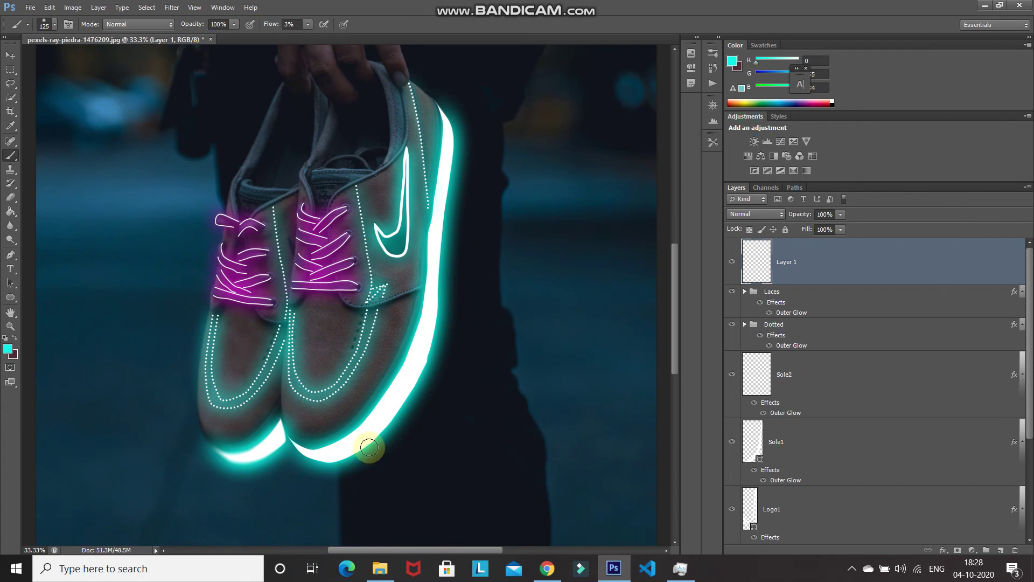
{"action": "left_click_drag", "start_coordinate": [344, 483], "coordinate": [342, 475]}
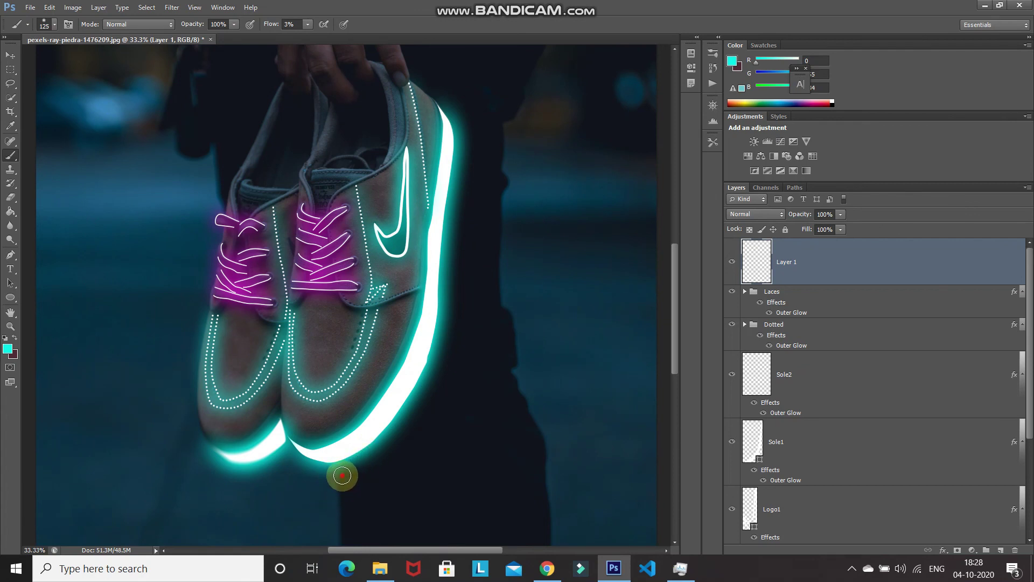
{"action": "key", "text": "bracketright"}
{"action": "key", "text": "bracketright"}
{"action": "key", "text": "bracketright"}
{"action": "key", "text": "bracketright"}
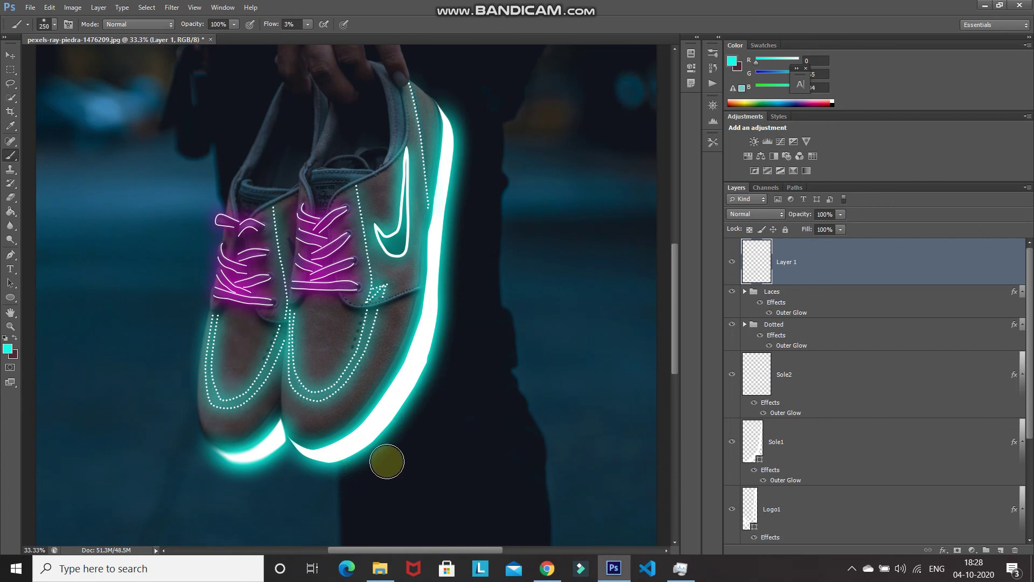
{"action": "mouse_move", "coordinate": [363, 475]}
{"action": "left_mouse_down"}
{"action": "mouse_move", "coordinate": [469, 312]}
{"action": "mouse_move", "coordinate": [461, 110]}
{"action": "left_mouse_up"}
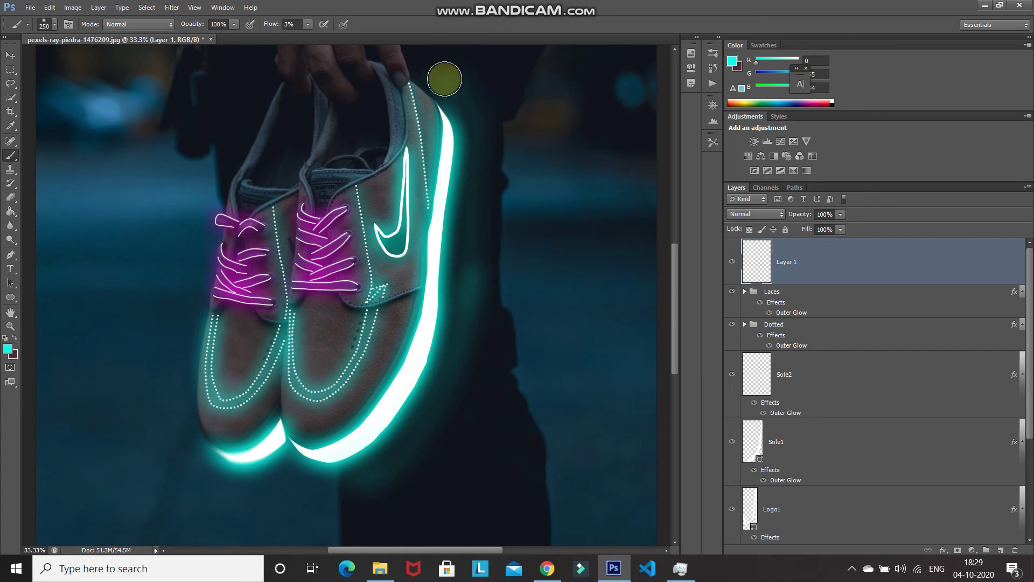
{"action": "scroll", "coordinate": [419, 209], "scroll_direction": "up", "scroll_amount": 5}
{"action": "key", "text": "bracketleft"}
{"action": "key", "text": "bracketleft"}
{"action": "key", "text": "bracketleft"}
{"action": "key", "text": "bracketleft"}
{"action": "scroll", "coordinate": [349, 278], "scroll_direction": "down", "scroll_amount": 5}
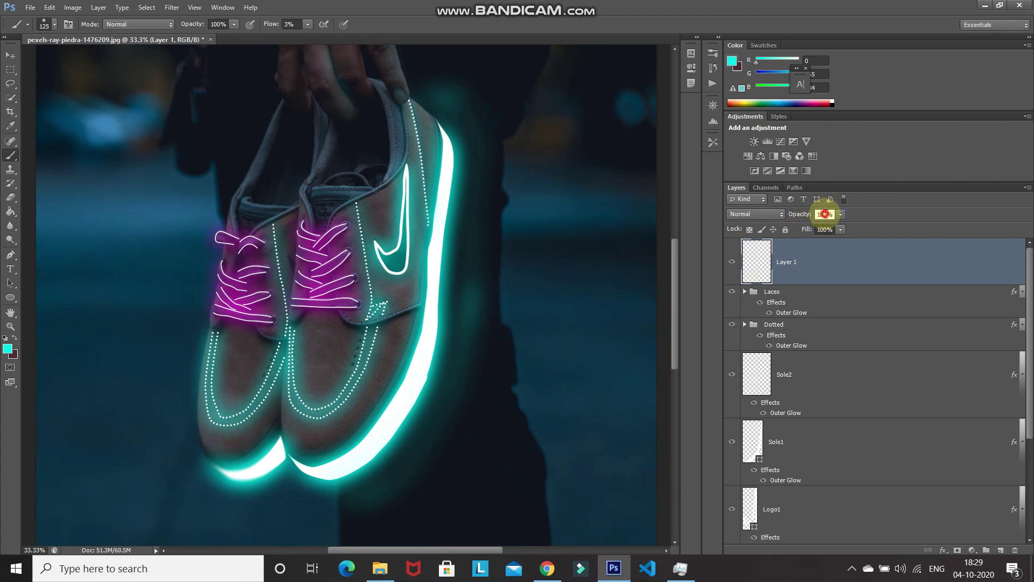
Set the painted cyan glow layer to 70% opacity and the Linear Dodge (Add) blend mode.
{"action": "left_click", "coordinate": [826, 213]}
{"action": "type", "text": "75"}
{"action": "key", "text": "Return"}
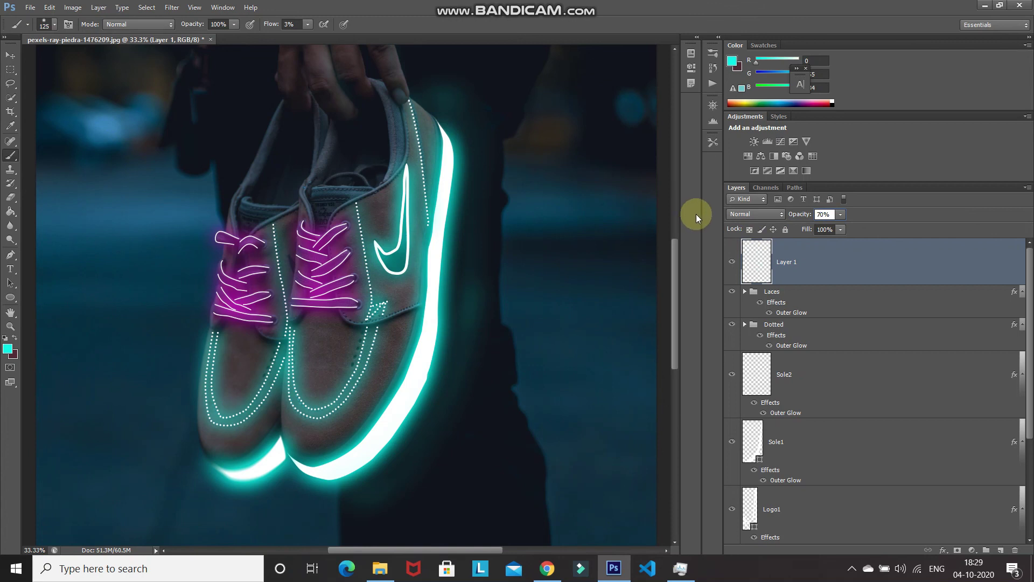
{"action": "left_click", "coordinate": [741, 216]}
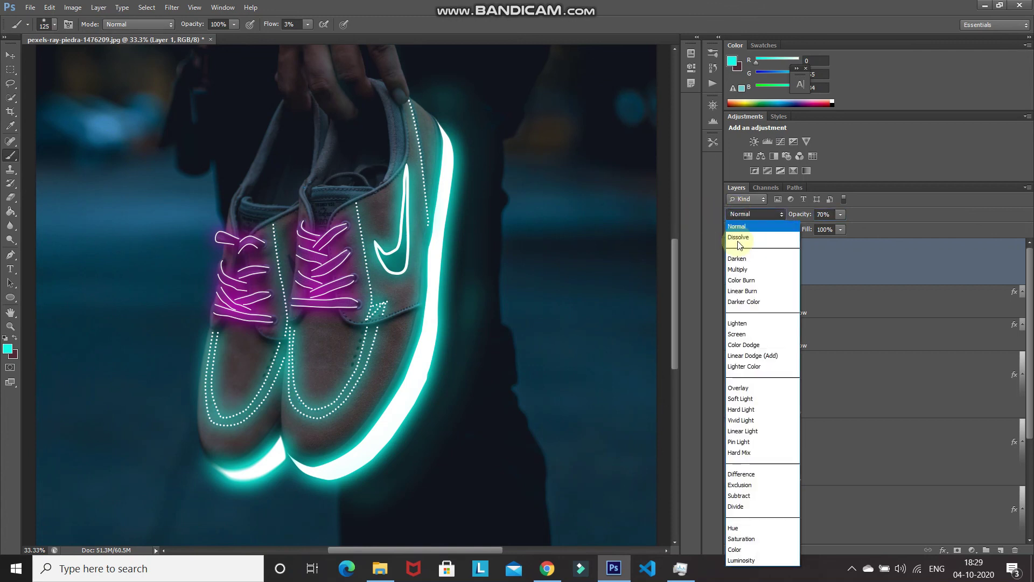
{"action": "left_click", "coordinate": [733, 355]}
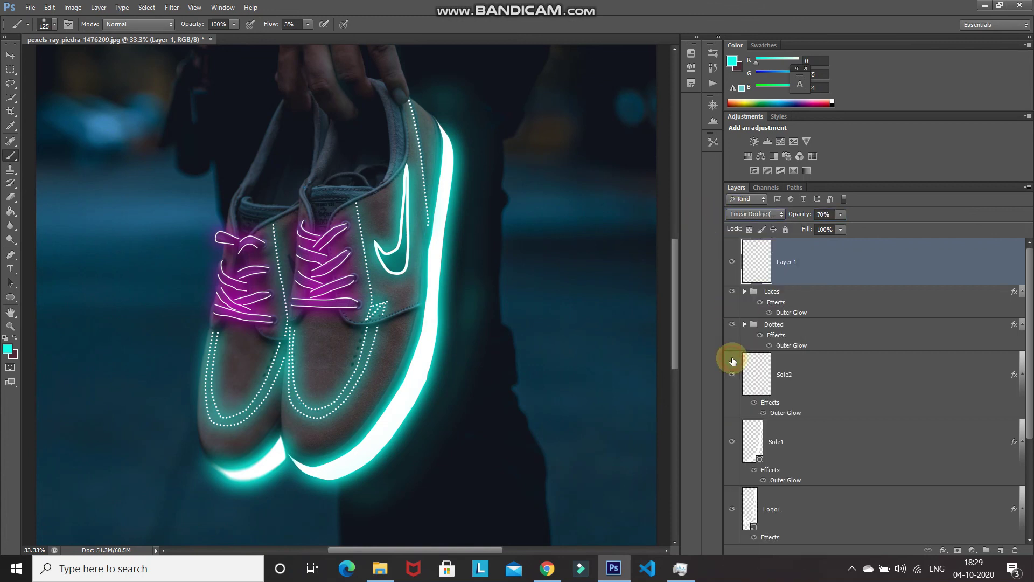
Add another new layer above the cyan glow layer and set the foreground colour to magenta ff00f0.
{"action": "key", "text": "ctrl+minus"}
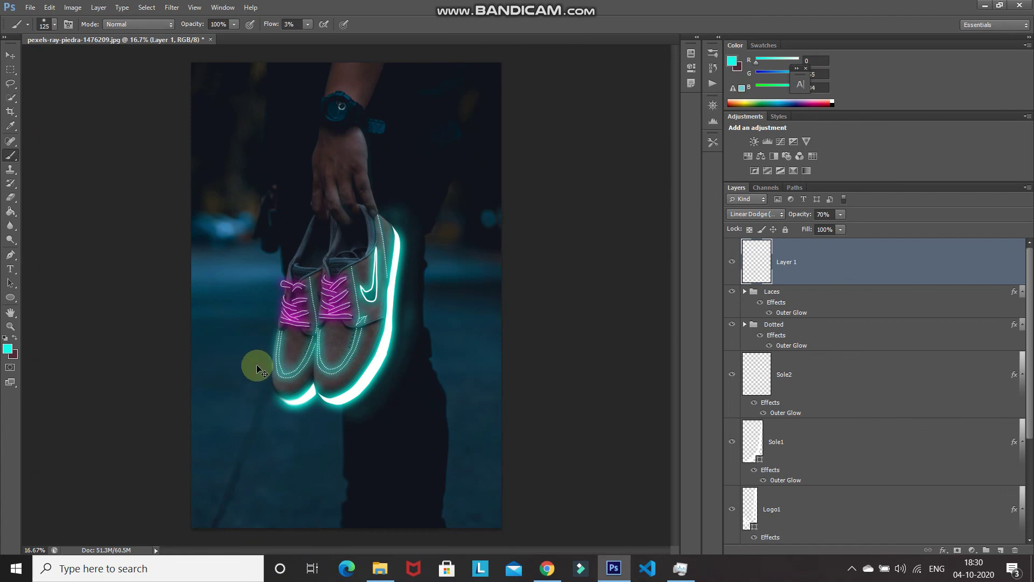
{"action": "key", "text": "ctrl+plus"}
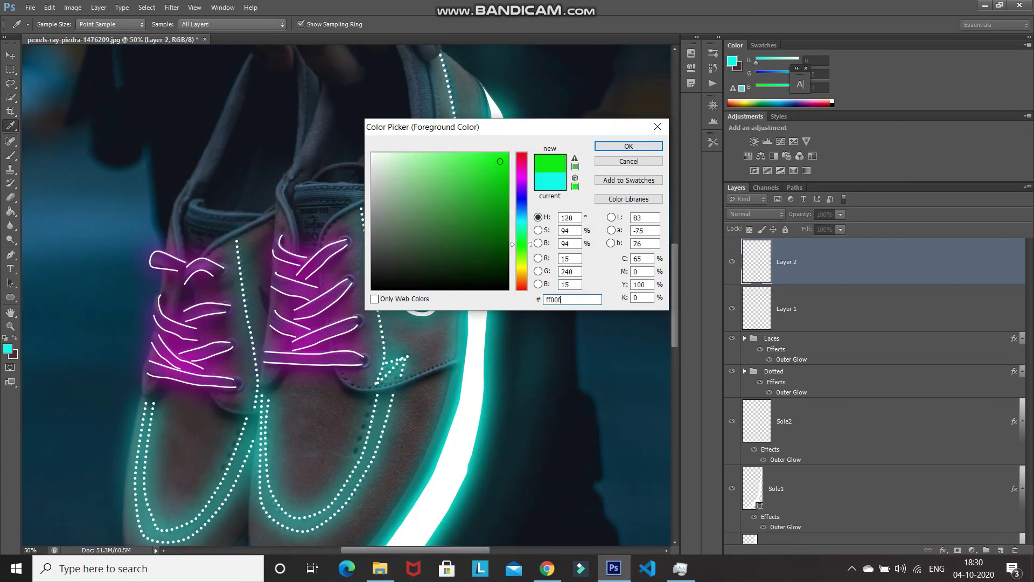
{"action": "key", "text": "Return"}
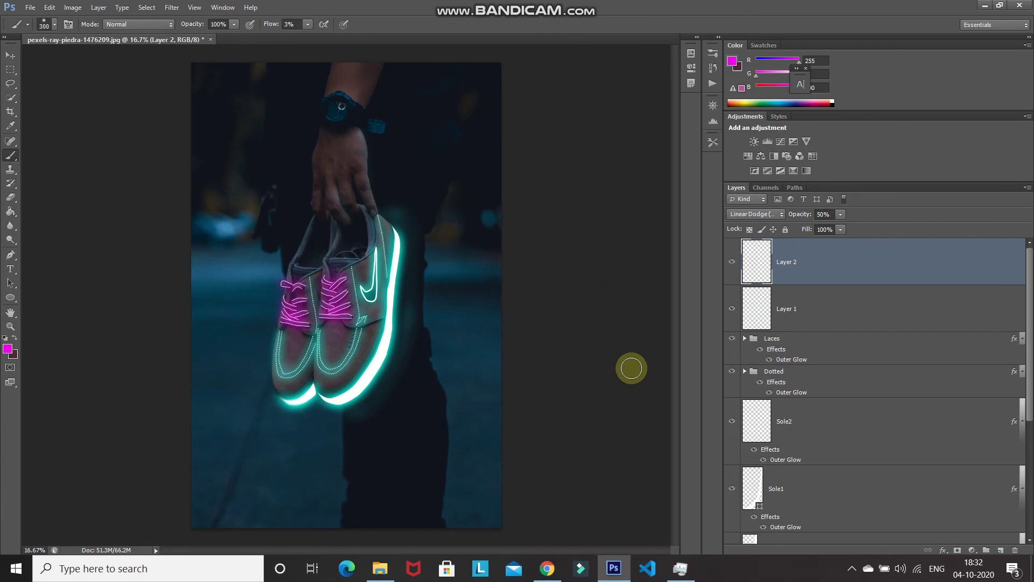